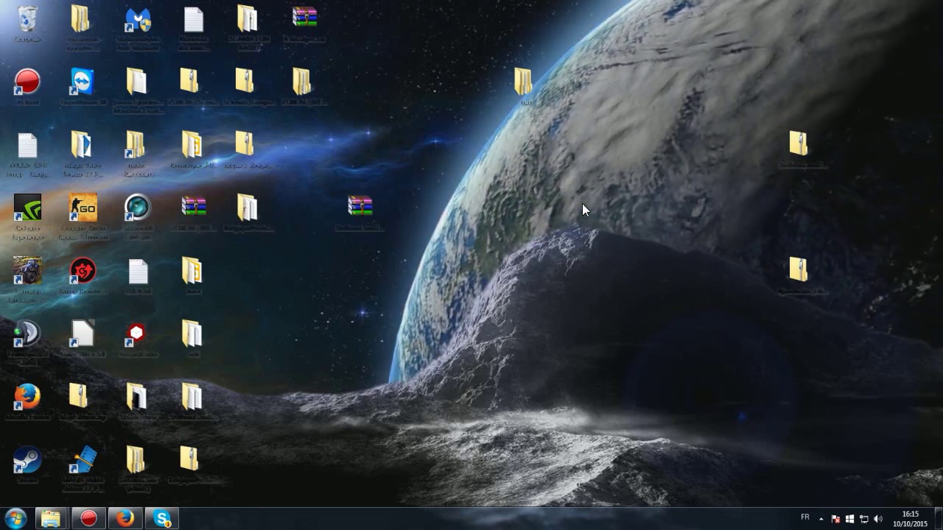
# Open the tuto folder and browse woolpallet and Bjornholm_Edit_V1 to compare their contents.
pyautogui.doubleClick(548, 75)
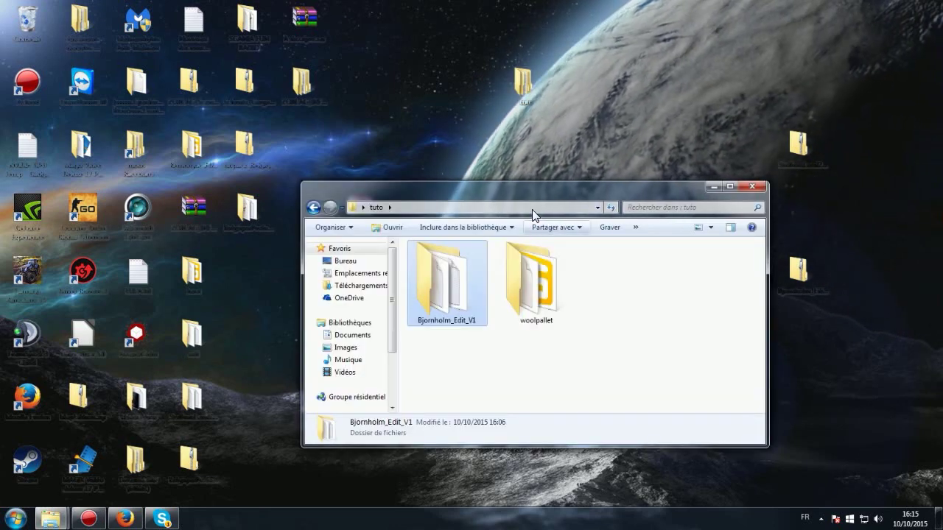
pyautogui.moveTo(531, 190); pyautogui.dragTo(516, 1)
pyautogui.doubleClick(210, 90)
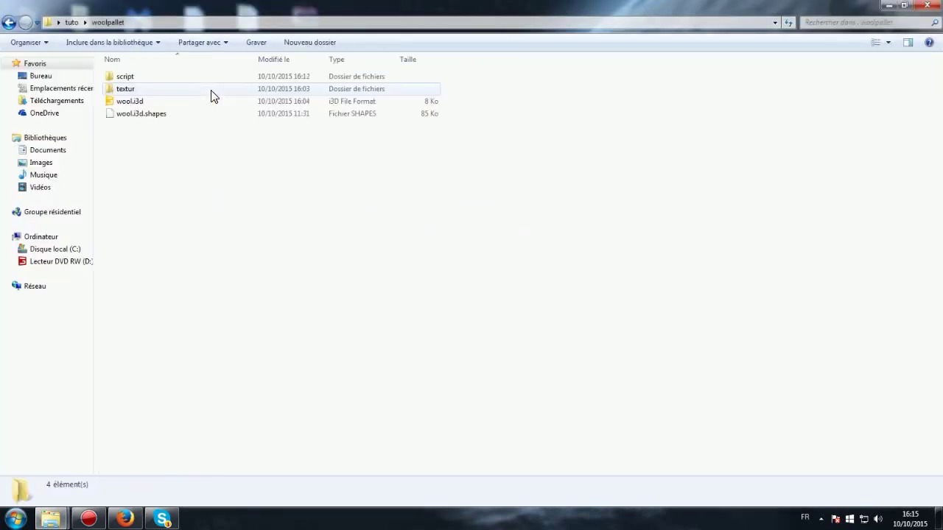
pyautogui.click(9, 22)
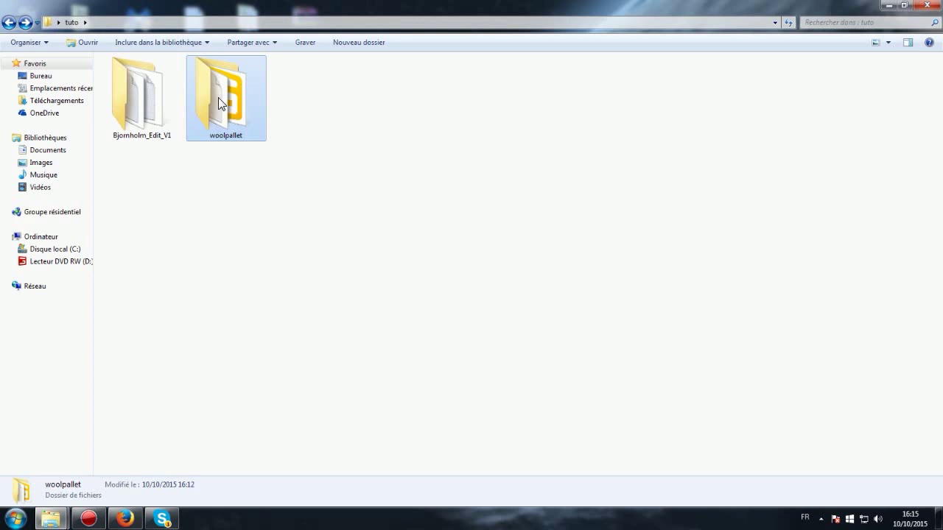
pyautogui.doubleClick(230, 137)
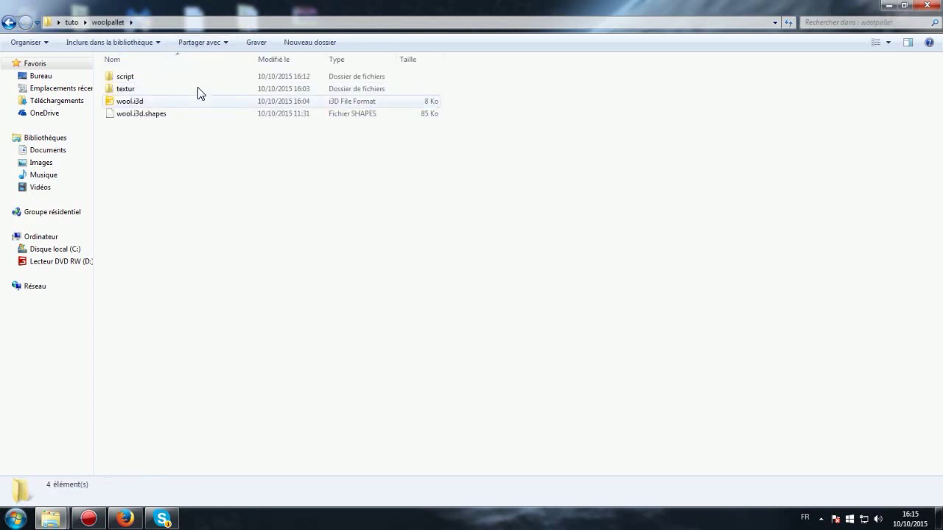
pyautogui.press('BackSpace')
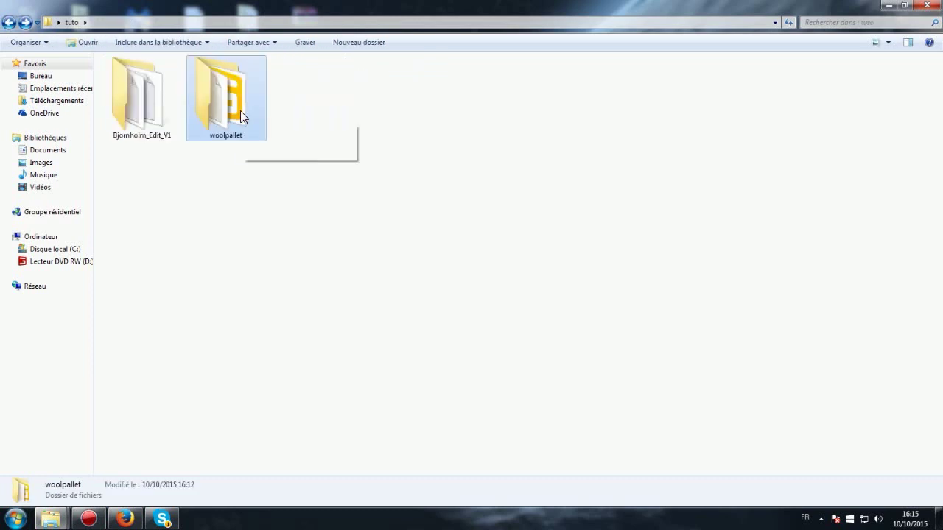
pyautogui.doubleClick(155, 114)
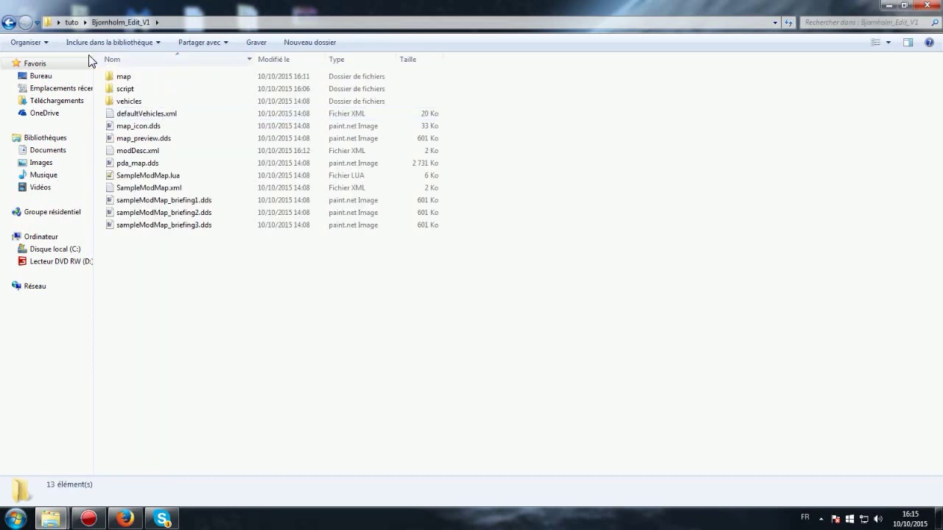
pyautogui.click(8, 22)
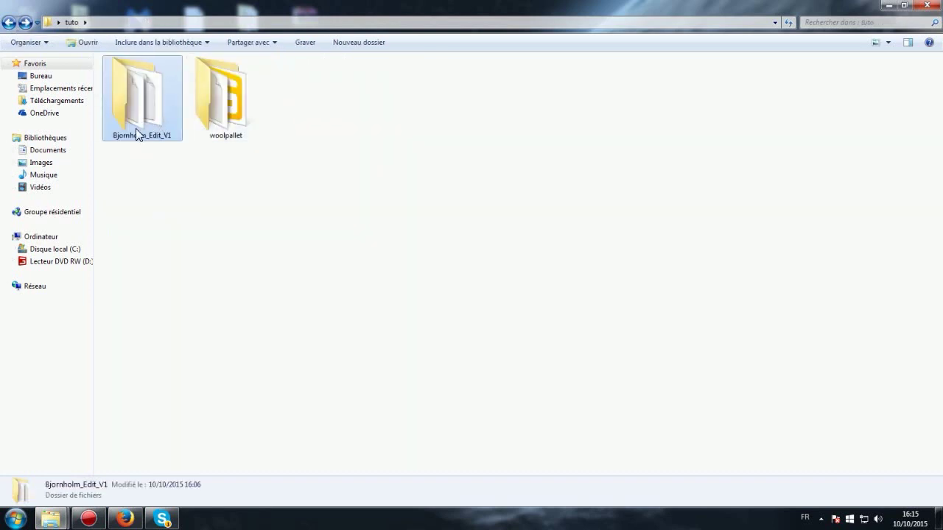
pyautogui.doubleClick(232, 114)
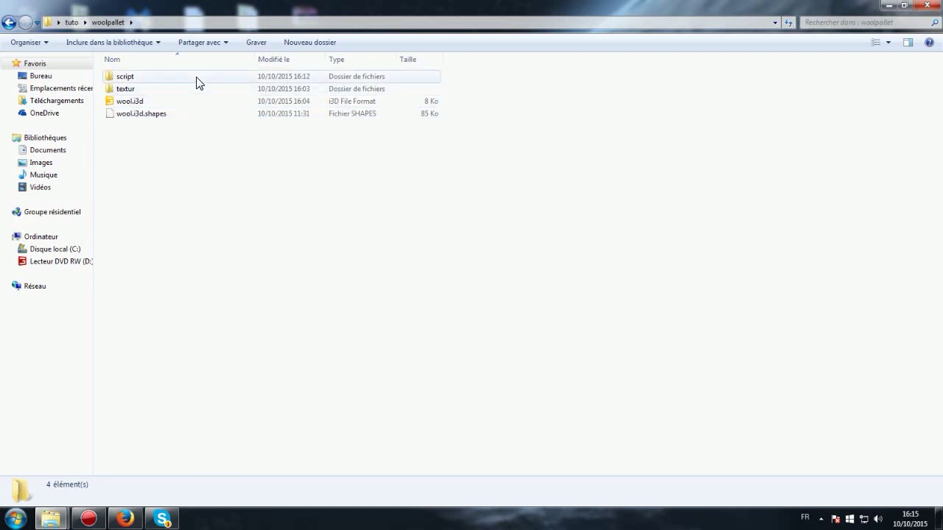
pyautogui.click(124, 77)
pyautogui.click(10, 24)
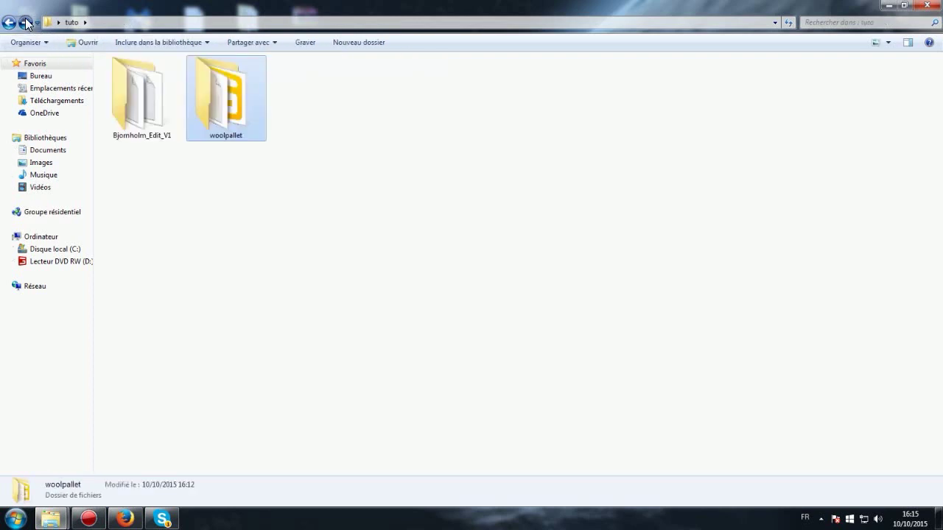
pyautogui.click(25, 22)
# Go to the Bjornholm_Edit_V1 folder and look inside its old script folder.
pyautogui.moveTo(42, 523)
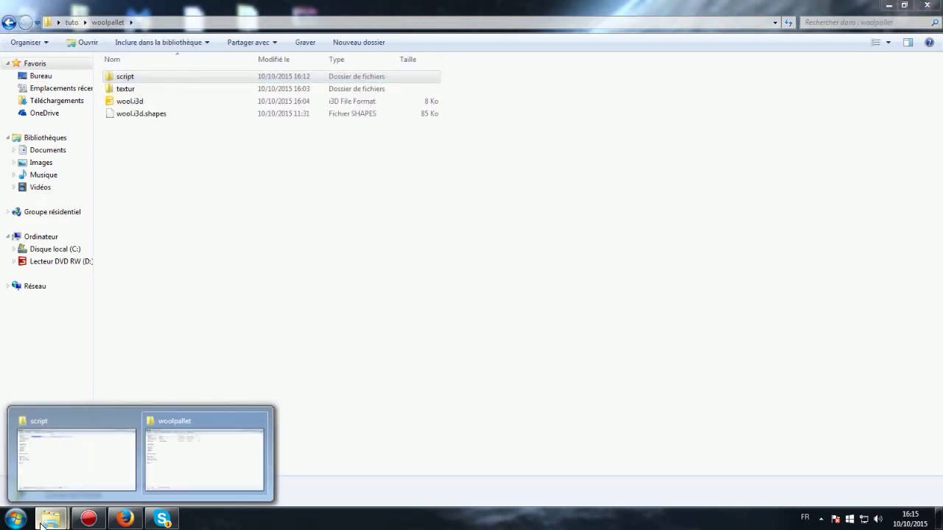
pyautogui.click(169, 465)
pyautogui.moveTo(52, 521)
pyautogui.click(64, 488)
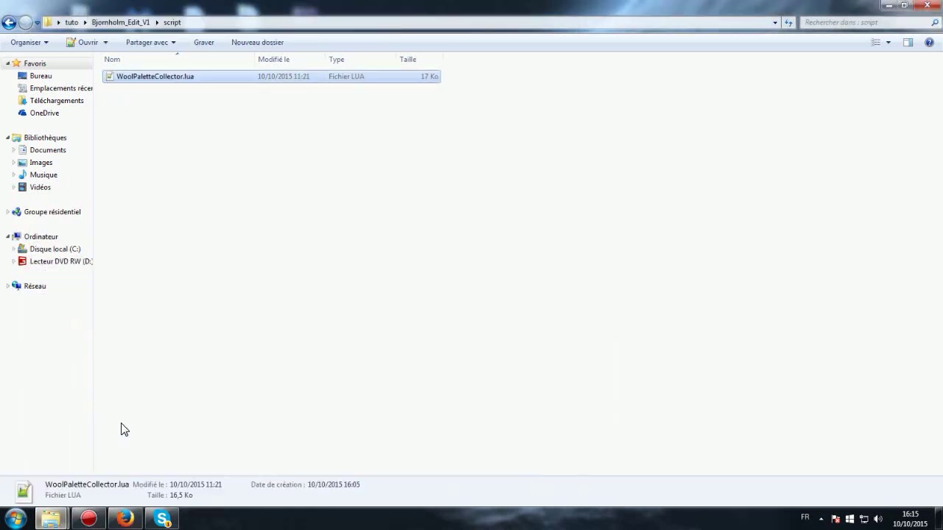
pyautogui.click(110, 22)
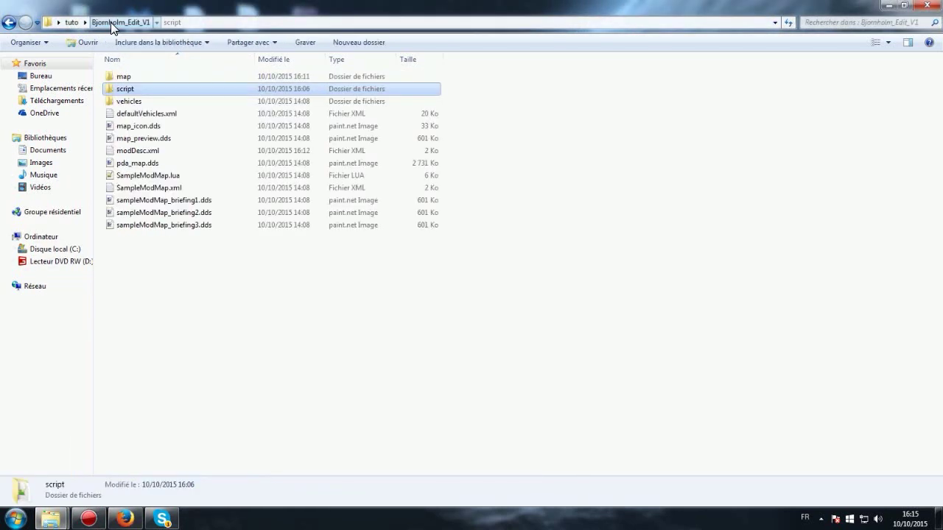
pyautogui.doubleClick(122, 90)
pyautogui.click(104, 22)
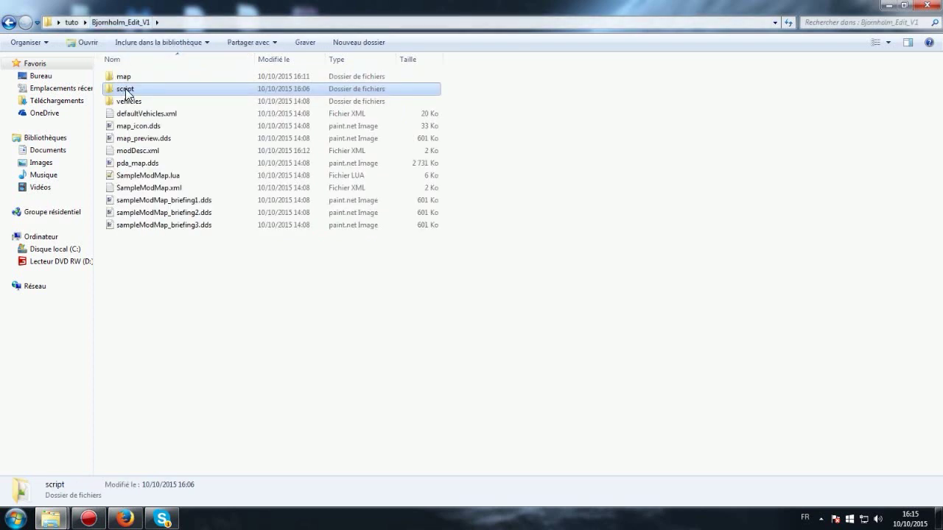
# Delete Bjornholm_Edit_V1's old script folder, confirming with Oui, and return to the woolpallet window.
pyautogui.press('Delete')
pyautogui.click(515, 309)
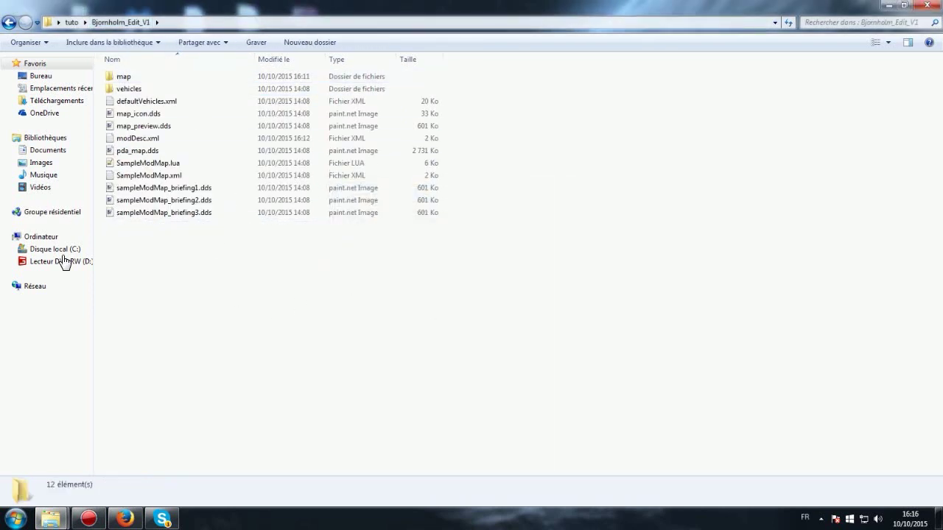
pyautogui.moveTo(52, 512)
pyautogui.click(169, 477)
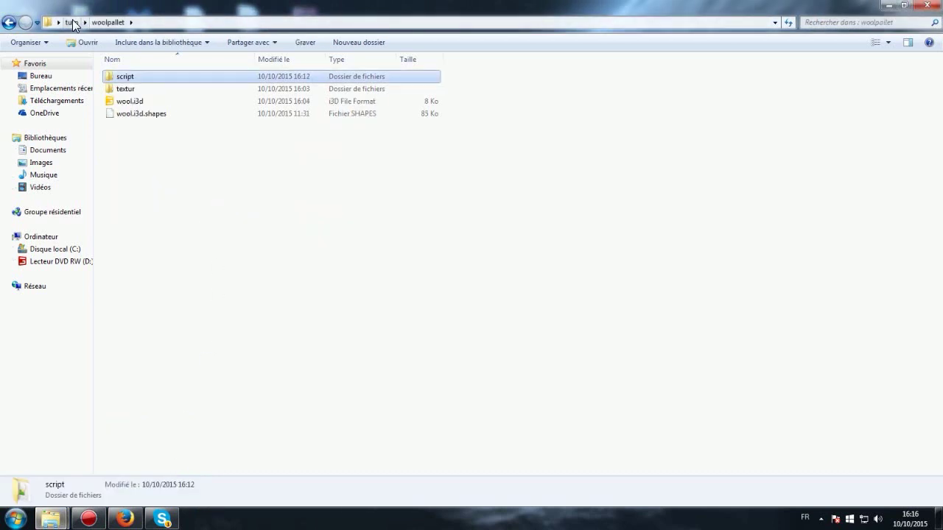
# Drag woolpallet's script folder into Bjornholm_Edit_V1 and open it to verify the move.
pyautogui.rightClick(129, 74)
pyautogui.click(121, 75)
pyautogui.moveTo(121, 75)
pyautogui.mouseDown()
pyautogui.moveTo(124, 211)
pyautogui.moveTo(67, 462)
pyautogui.moveTo(223, 263)
pyautogui.mouseUp()
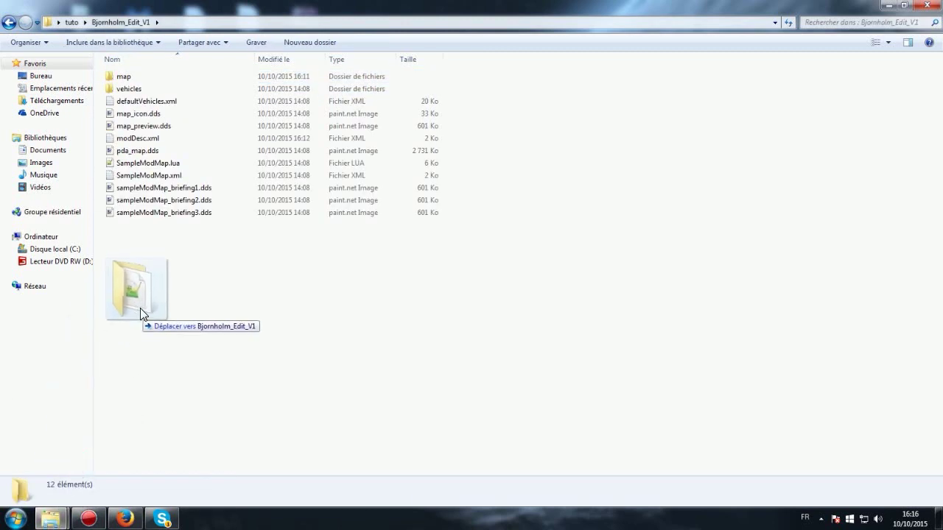
pyautogui.moveTo(224, 263); pyautogui.dragTo(220, 270)
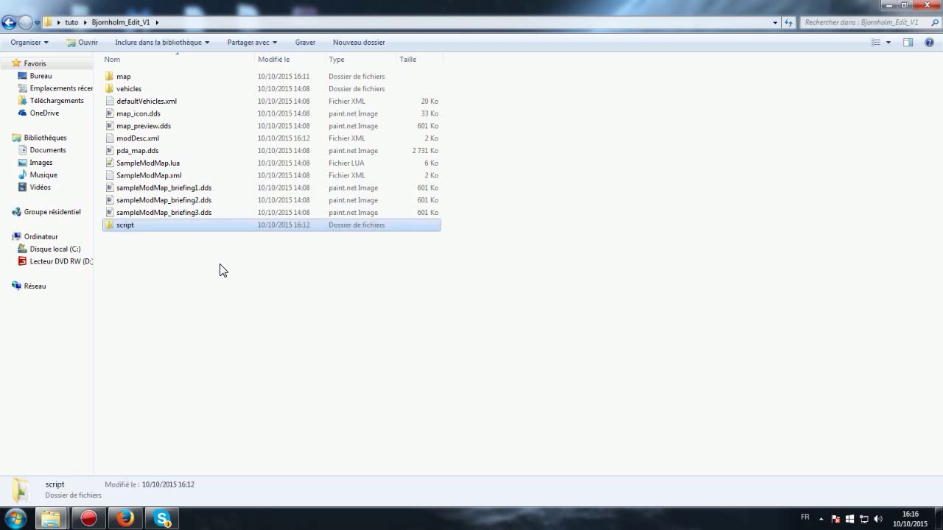
pyautogui.doubleClick(181, 225)
pyautogui.click(9, 23)
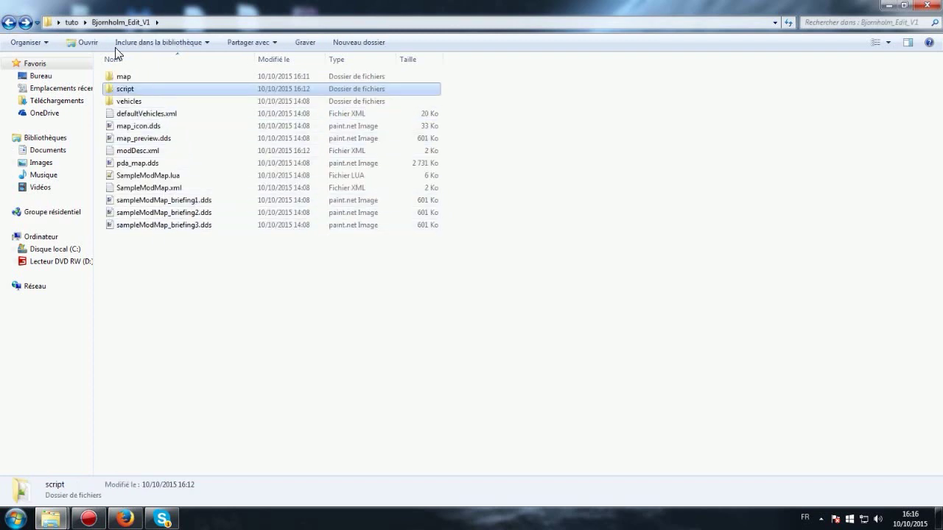
# Check WoolPaletteCollector.lua in the script folder, then open Bjornholm_Edit_V1's modDesc.xml in Notepad++.
pyautogui.doubleClick(128, 90)
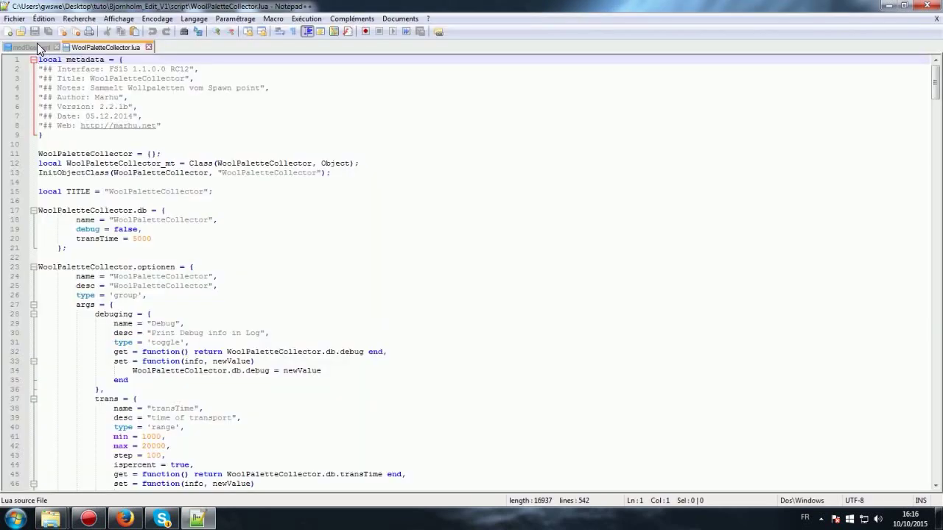
pyautogui.click(150, 47)
pyautogui.click(888, 5)
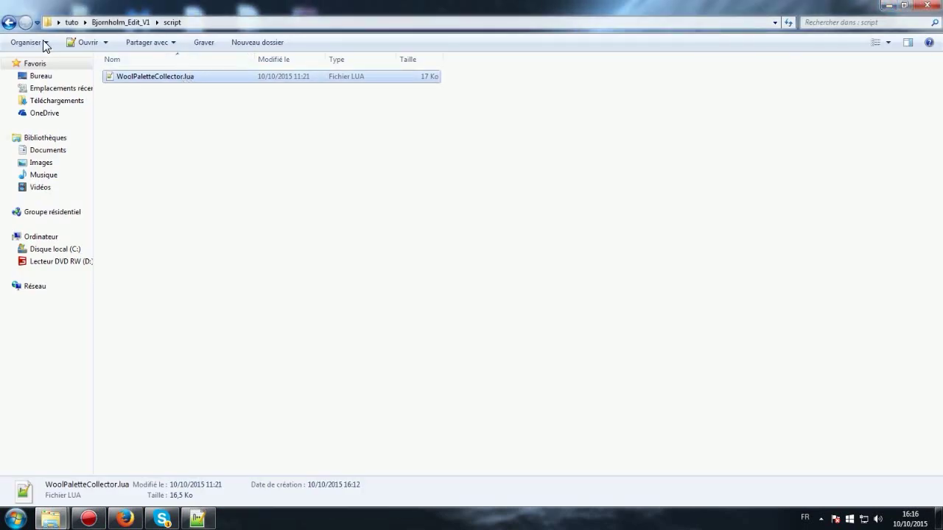
pyautogui.click(8, 22)
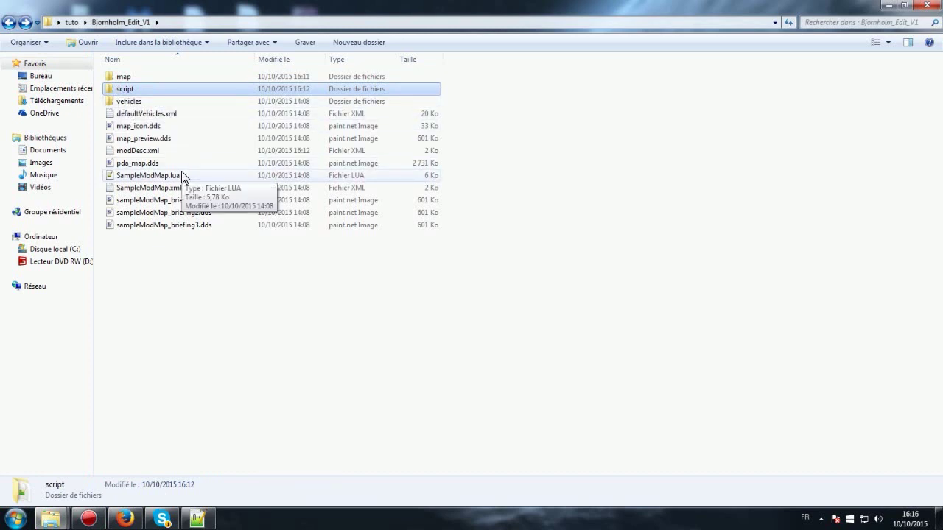
pyautogui.doubleClick(179, 150)
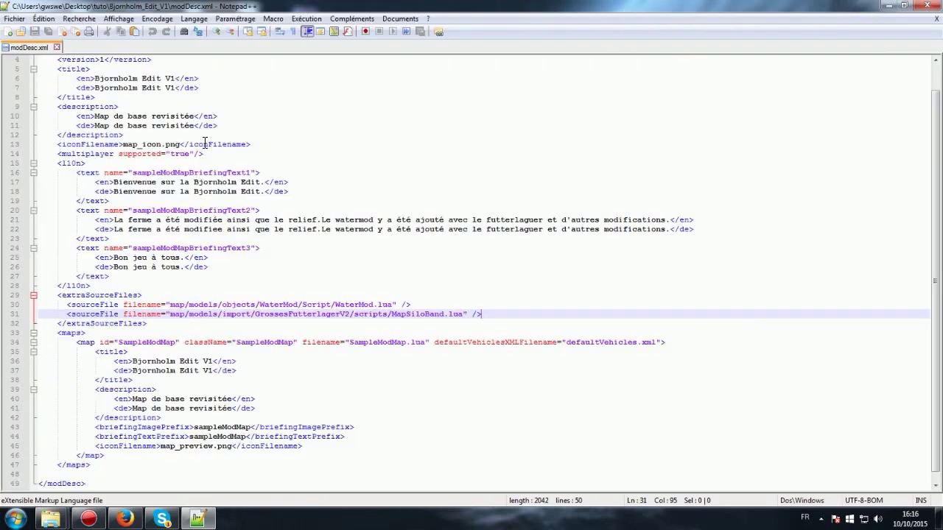
# Add <sourceFile filename="script/WoolPaletteCollector.lua" /> after the MapSiloBand.lua entry, fix indentation, save and close.
pyautogui.scroll(-1, 251, 192)
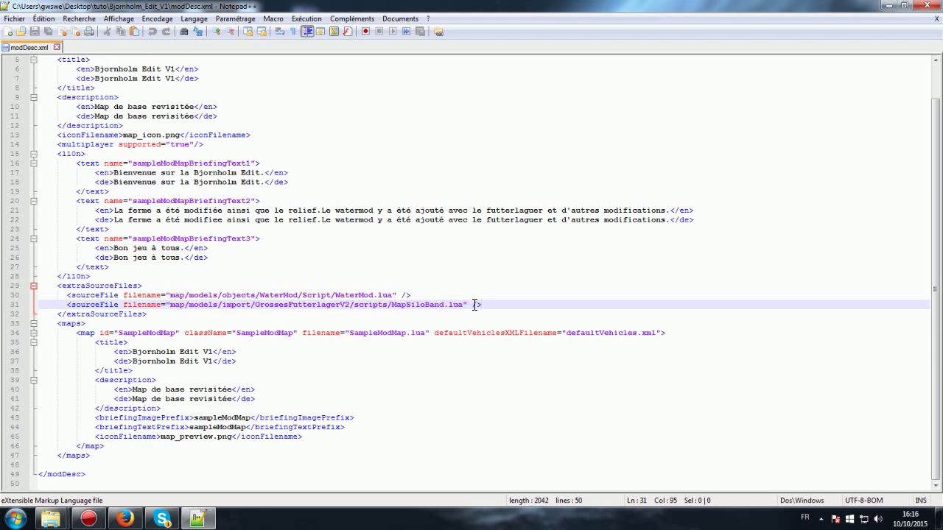
pyautogui.press('Return')
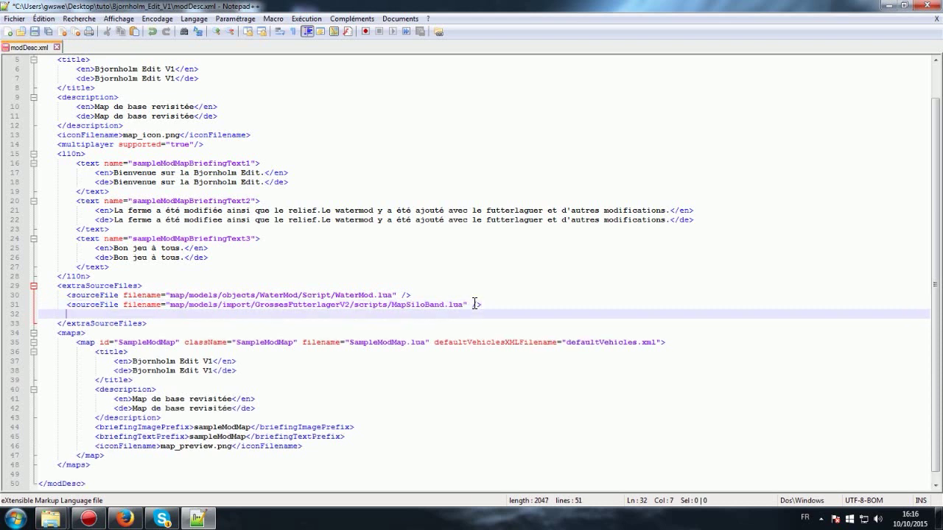
pyautogui.write('<sourceFile filename="script/WoolPaletteCollector.lua" />')
pyautogui.moveTo(87, 318); pyautogui.dragTo(62, 315)
pyautogui.press('BackSpace')
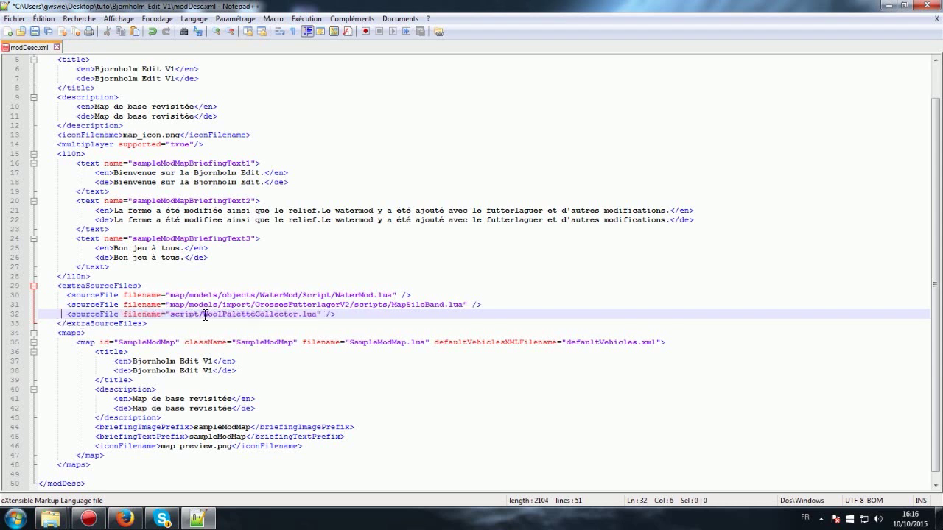
pyautogui.moveTo(199, 316); pyautogui.dragTo(187, 316)
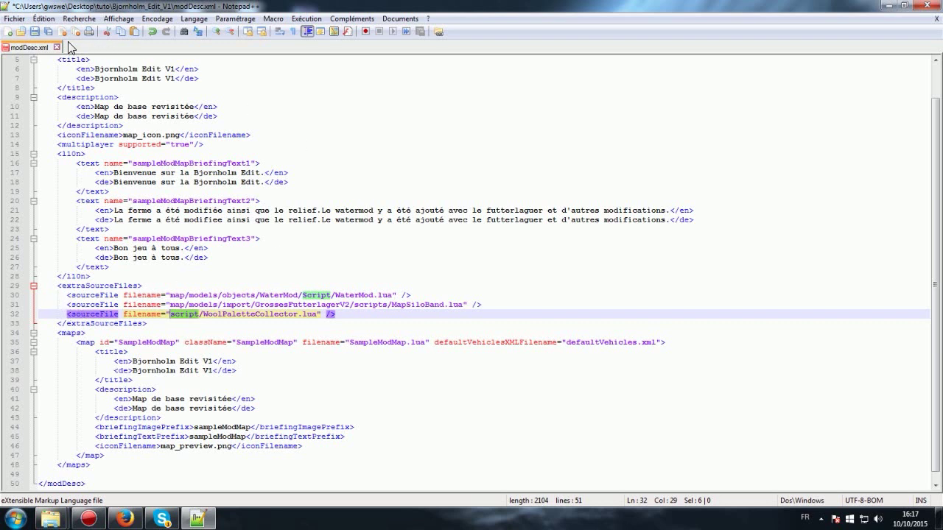
pyautogui.click(34, 32)
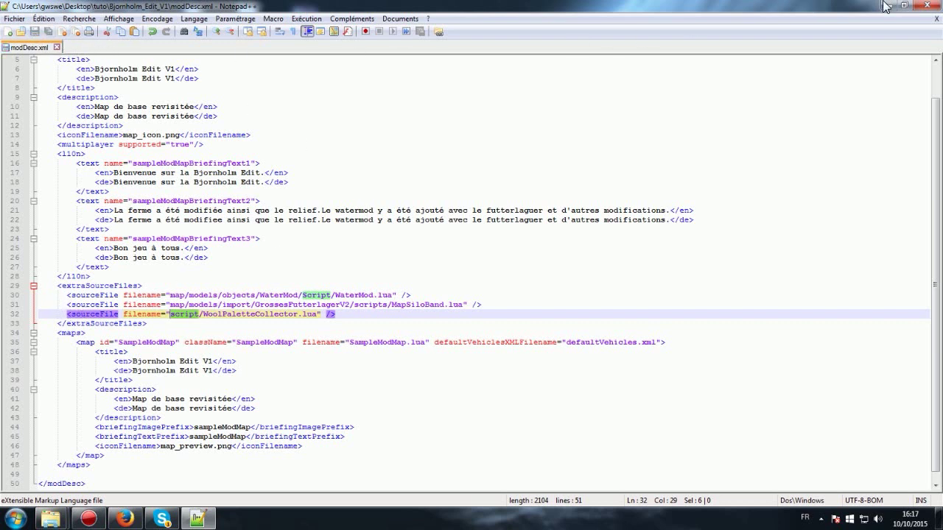
pyautogui.click(930, 5)
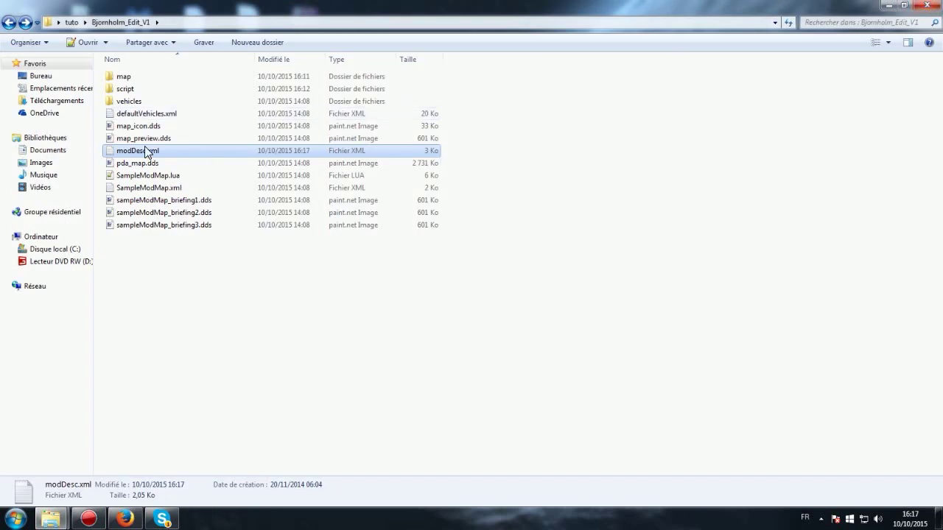
# Open Bjornholm_Edit_V1's map folder and load map01.i3d in GIANTS Editor.
pyautogui.click(127, 78)
pyautogui.doubleClick(129, 79)
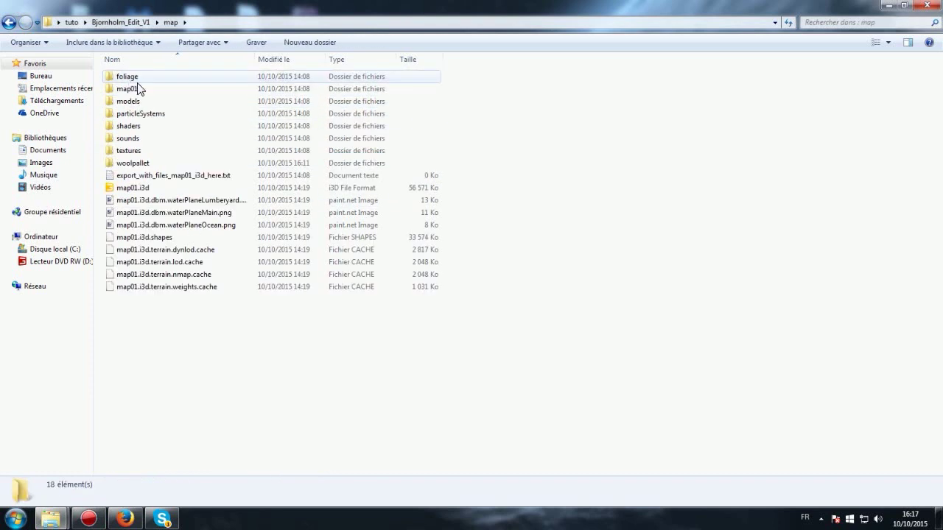
pyautogui.doubleClick(156, 190)
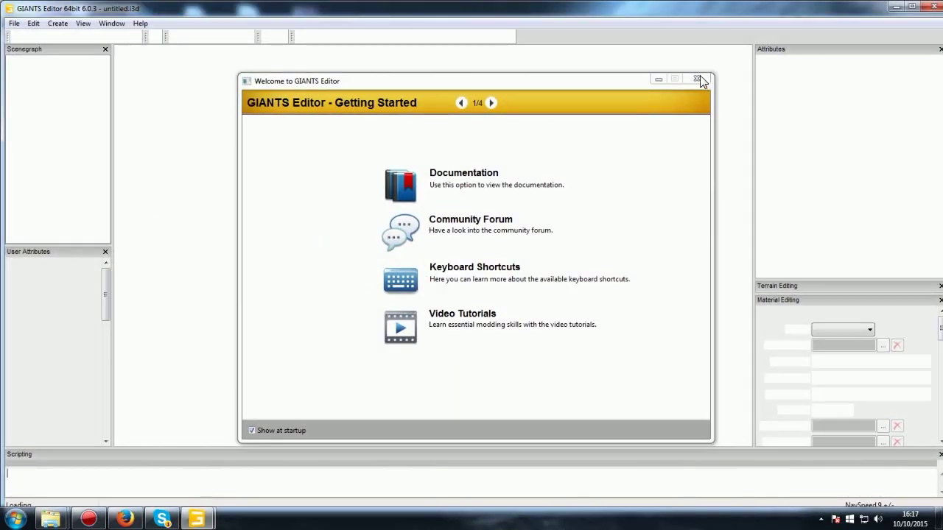
# Close the Getting Started welcome window and minimize GIANTS Editor.
pyautogui.click(699, 78)
pyautogui.click(491, 308)
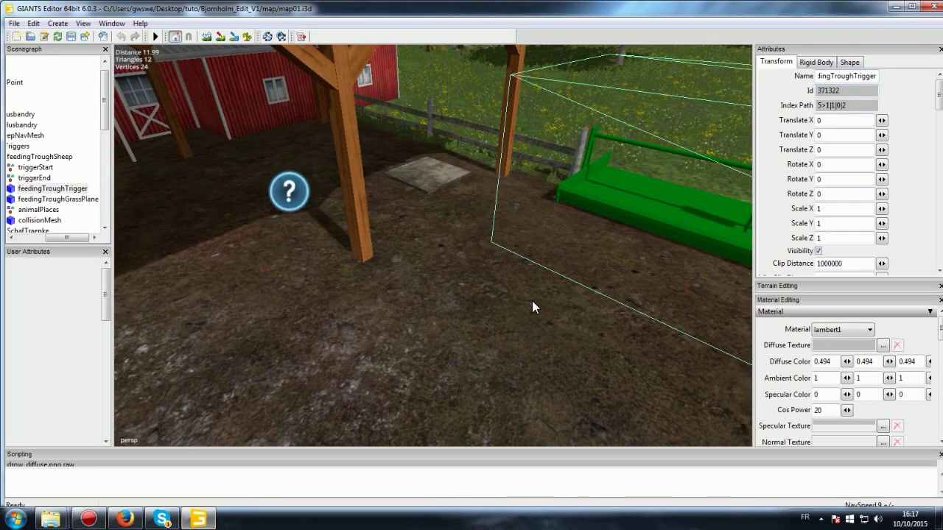
pyautogui.click(532, 300)
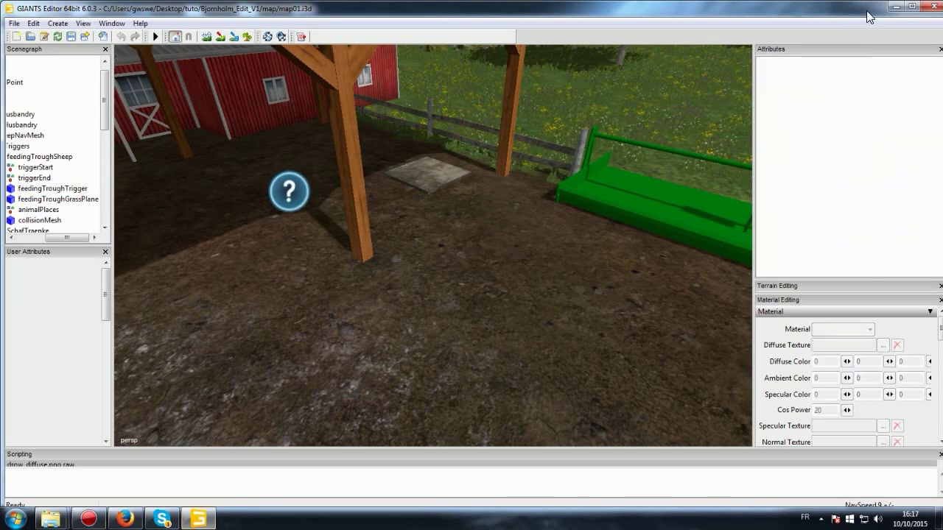
pyautogui.click(897, 7)
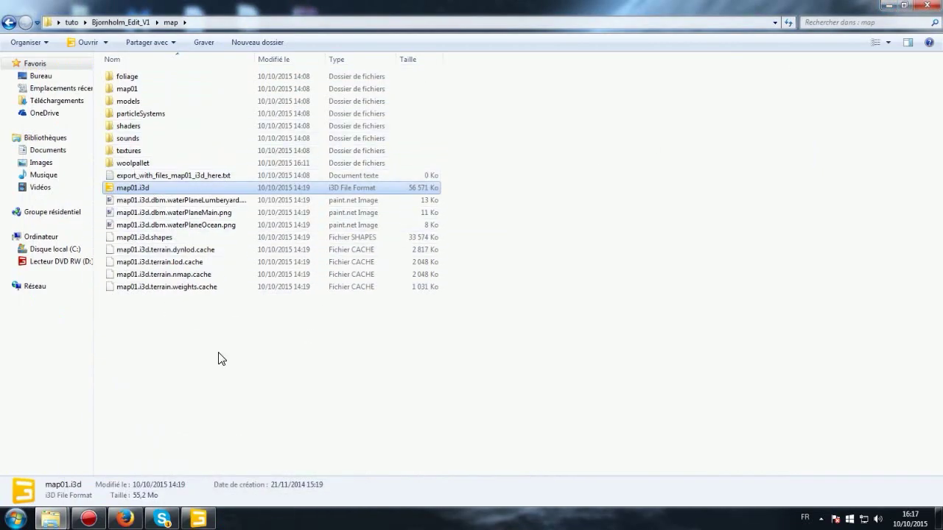
# Copy the woolpallet folder from the tuto folder with Copier.
pyautogui.moveTo(51, 518)
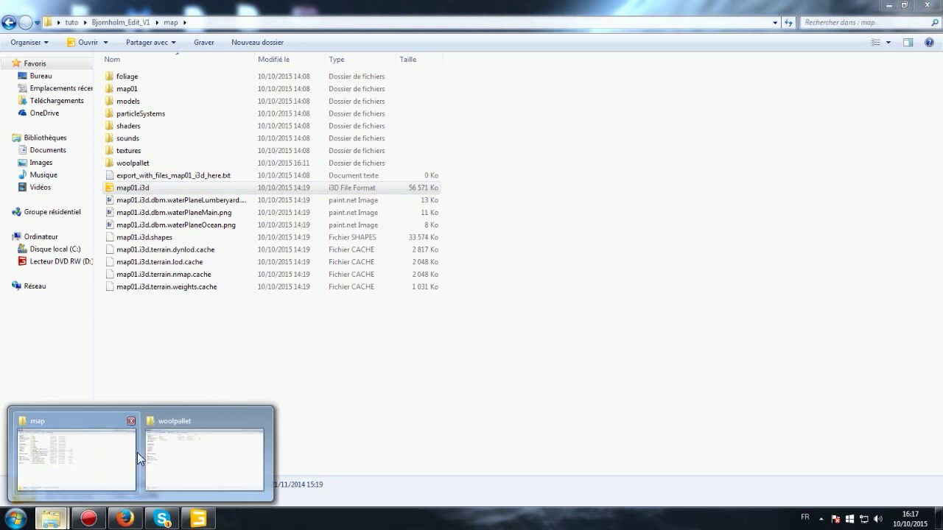
pyautogui.click(167, 458)
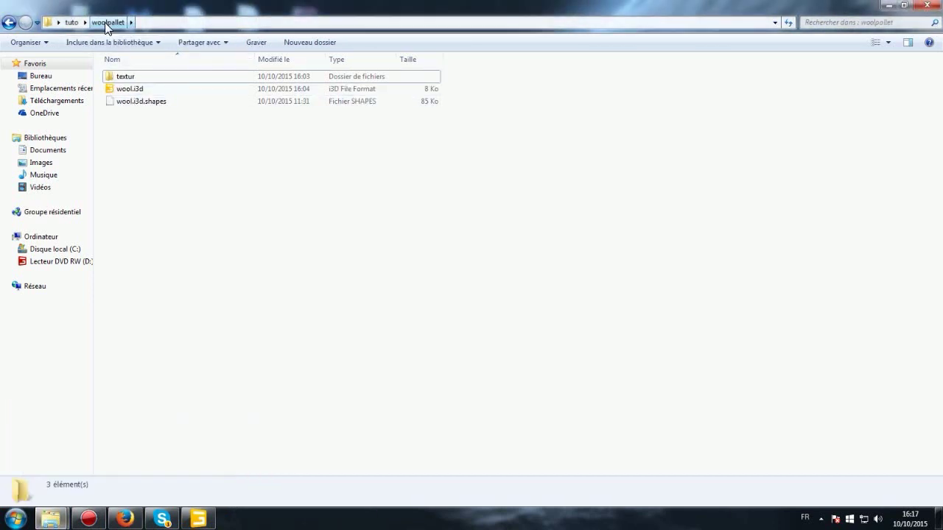
pyautogui.click(60, 22)
pyautogui.click(71, 22)
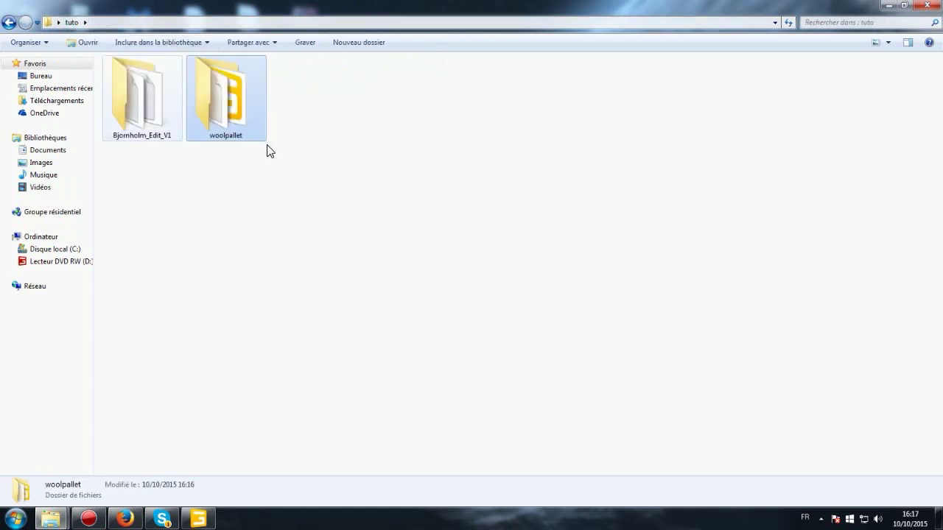
pyautogui.rightClick(215, 94)
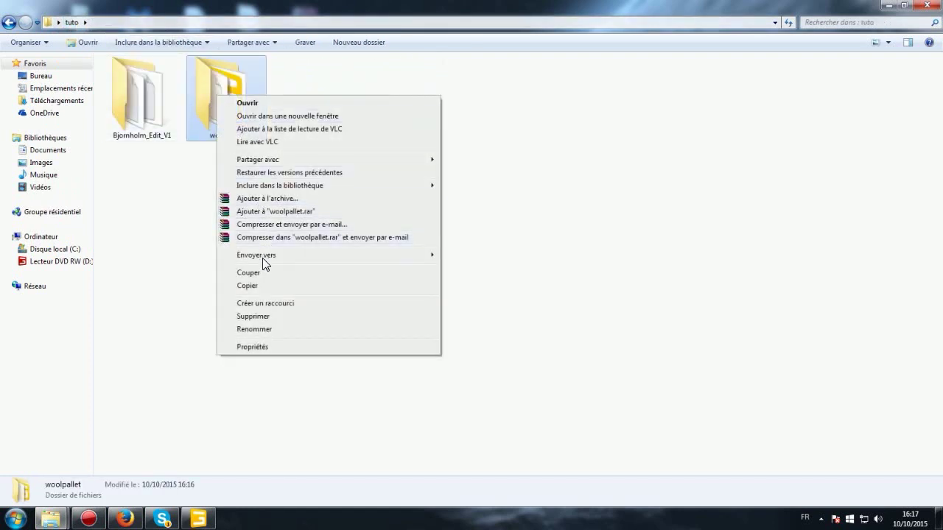
pyautogui.moveTo(202, 71); pyautogui.dragTo(108, 426)
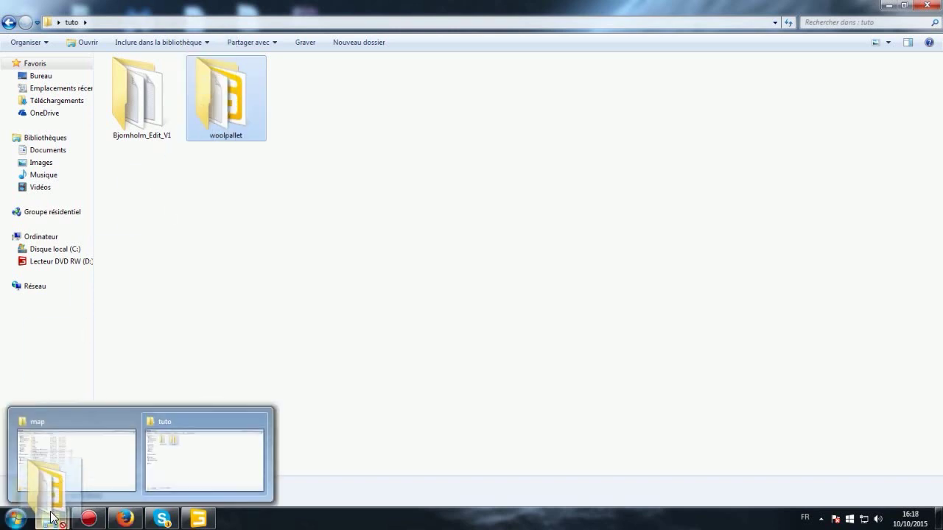
pyautogui.rightClick(219, 98)
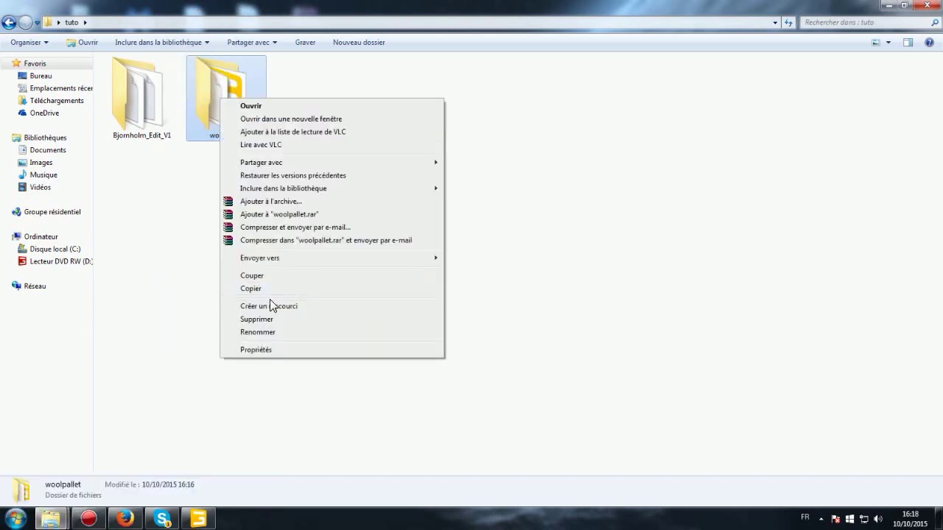
pyautogui.click(253, 289)
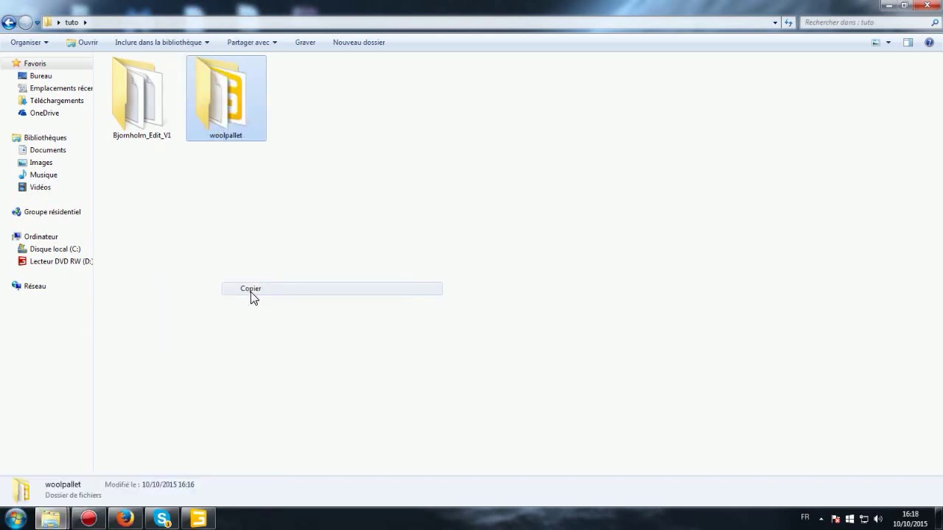
# Paste woolpallet into Bjornholm_Edit_V1\map, choosing Oui and Copier et remplacer for all conflicts.
pyautogui.moveTo(51, 517)
pyautogui.click(67, 467)
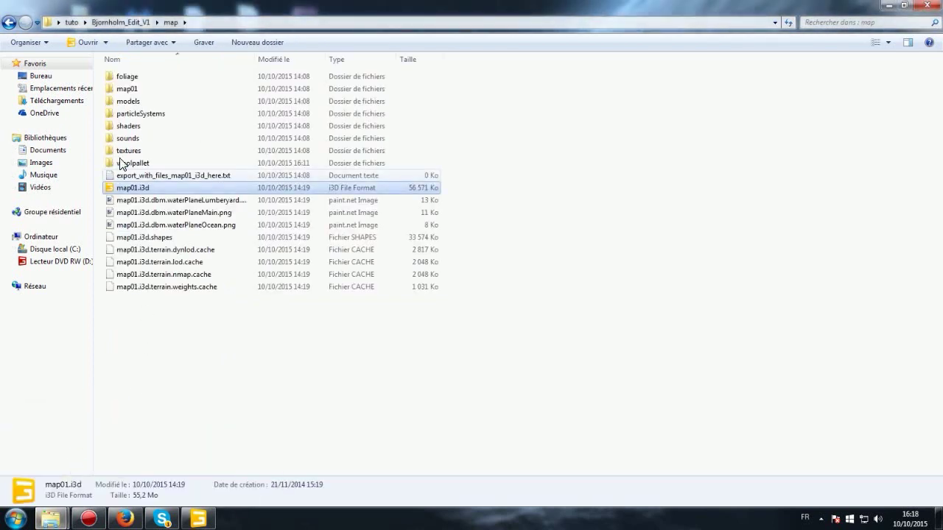
pyautogui.click(130, 23)
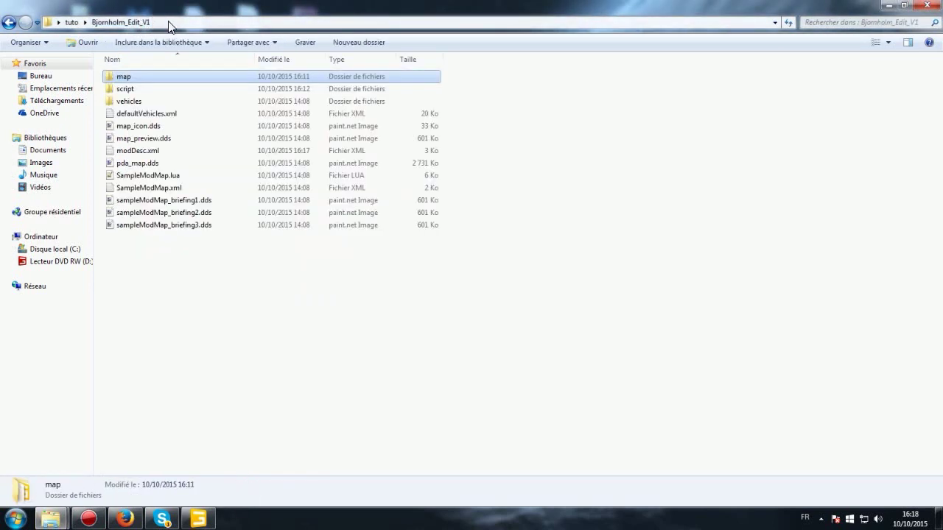
pyautogui.doubleClick(124, 79)
pyautogui.rightClick(175, 366)
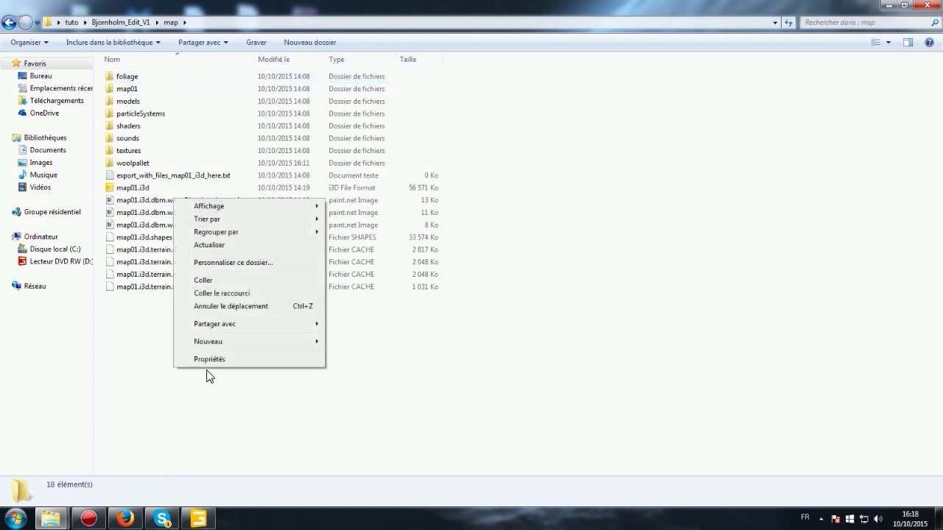
pyautogui.click(203, 280)
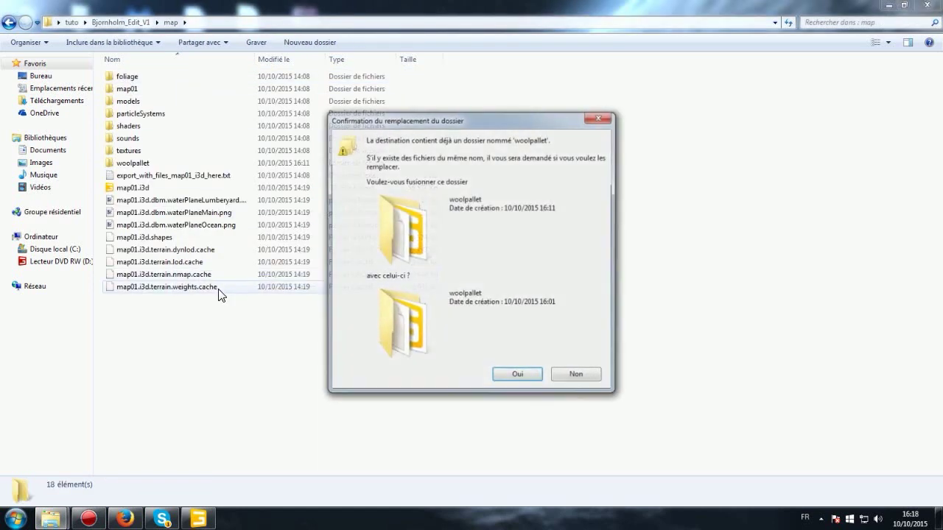
pyautogui.click(519, 376)
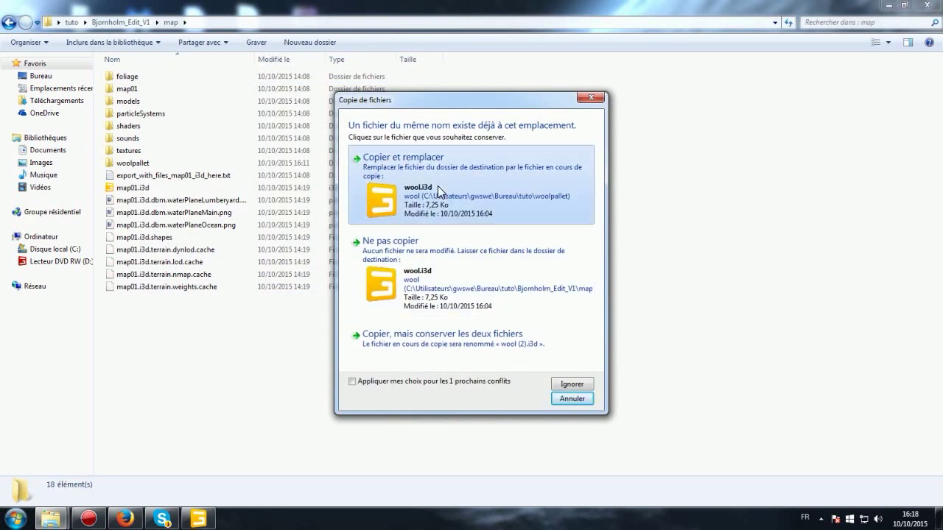
pyautogui.click(353, 387)
pyautogui.click(438, 175)
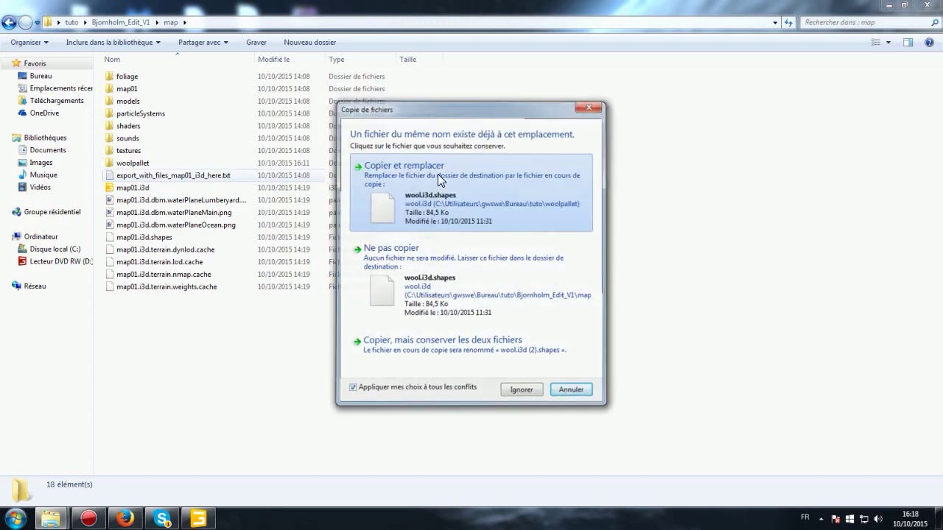
pyautogui.click(438, 177)
pyautogui.click(464, 368)
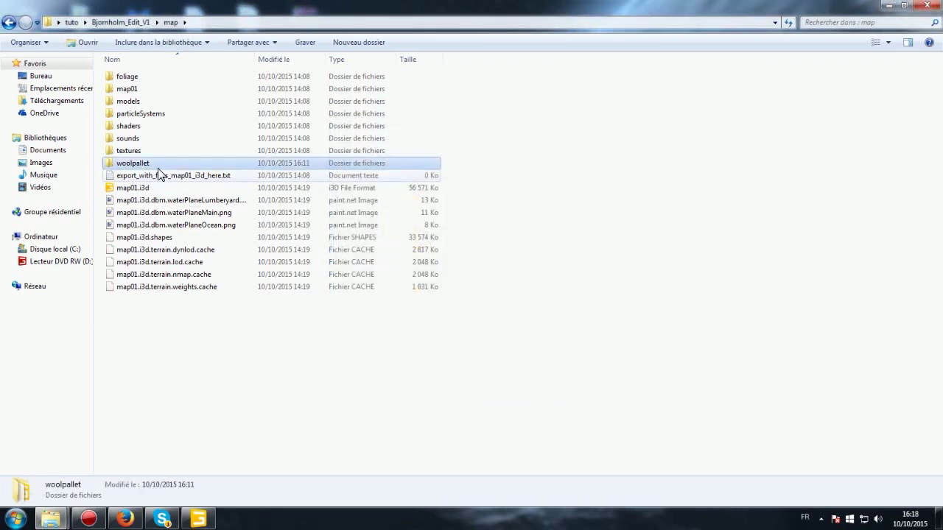
# Switch back to GIANTS Editor showing map01.i3d.
pyautogui.click(197, 519)
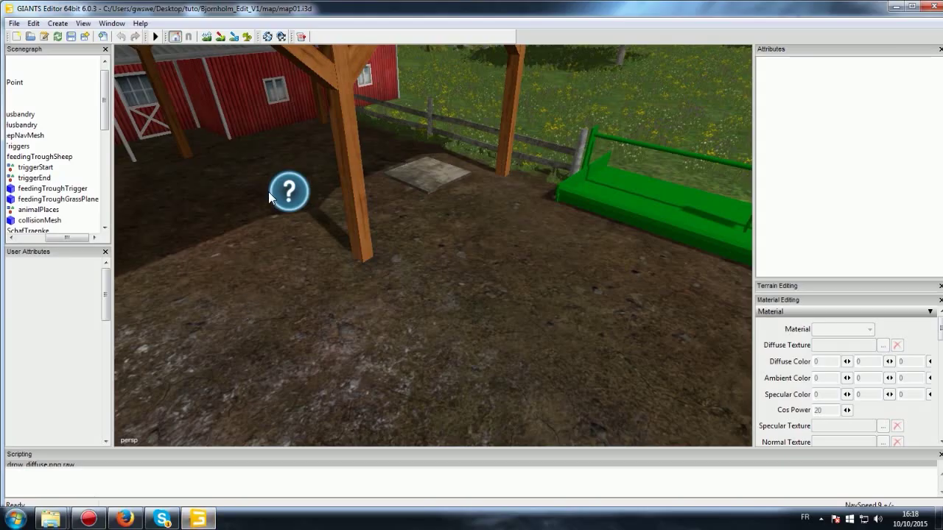
pyautogui.moveTo(105, 113); pyautogui.dragTo(105, 205)
pyautogui.moveTo(66, 237); pyautogui.dragTo(4, 238)
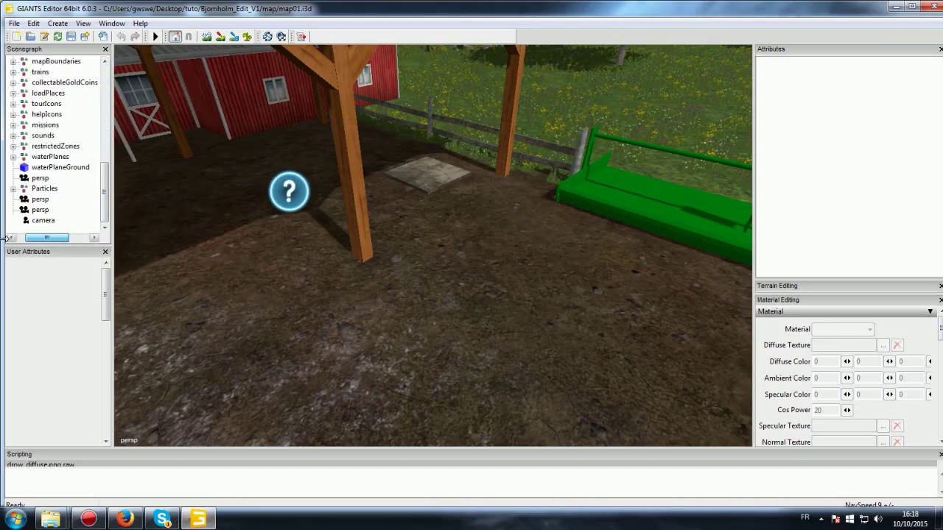
# Import map\woolpallet\wool.i3d through File > Import... and Ouvrir.
pyautogui.click(17, 27)
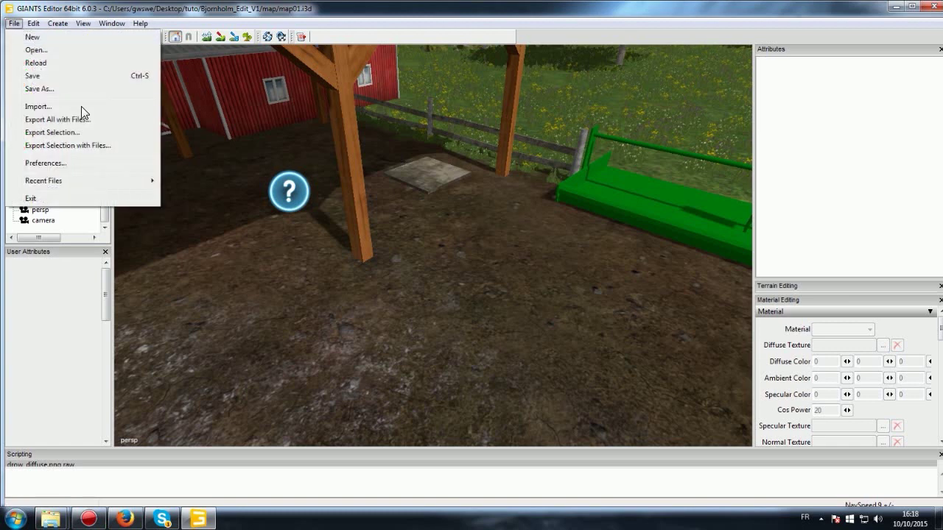
pyautogui.click(44, 106)
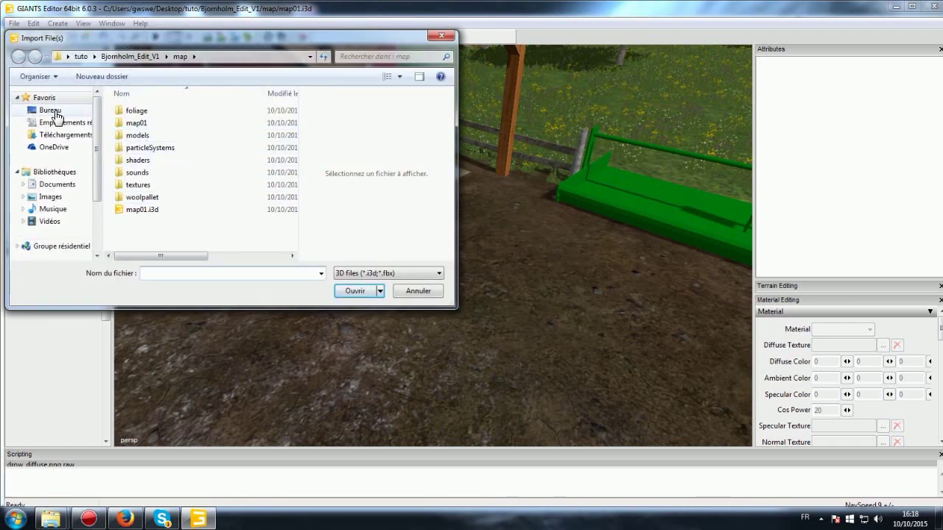
pyautogui.click(150, 201)
pyautogui.doubleClick(149, 201)
pyautogui.click(139, 123)
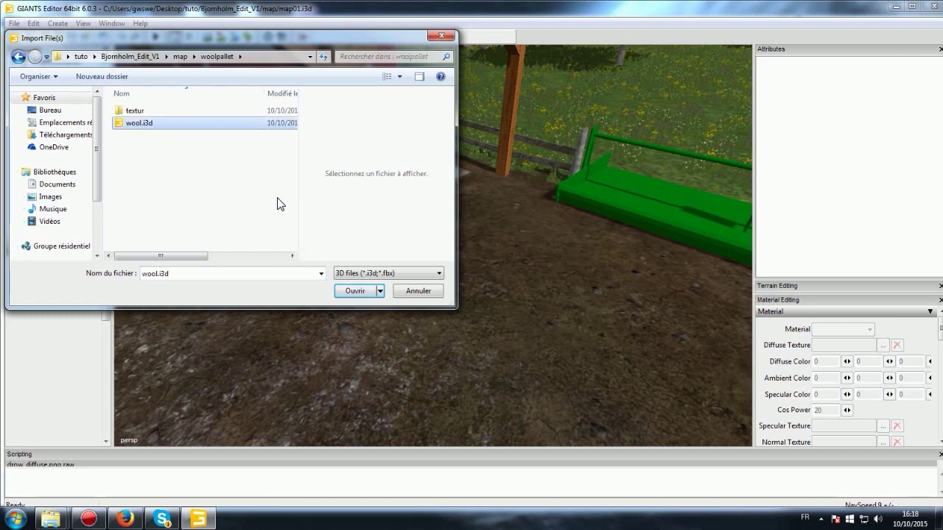
pyautogui.click(342, 291)
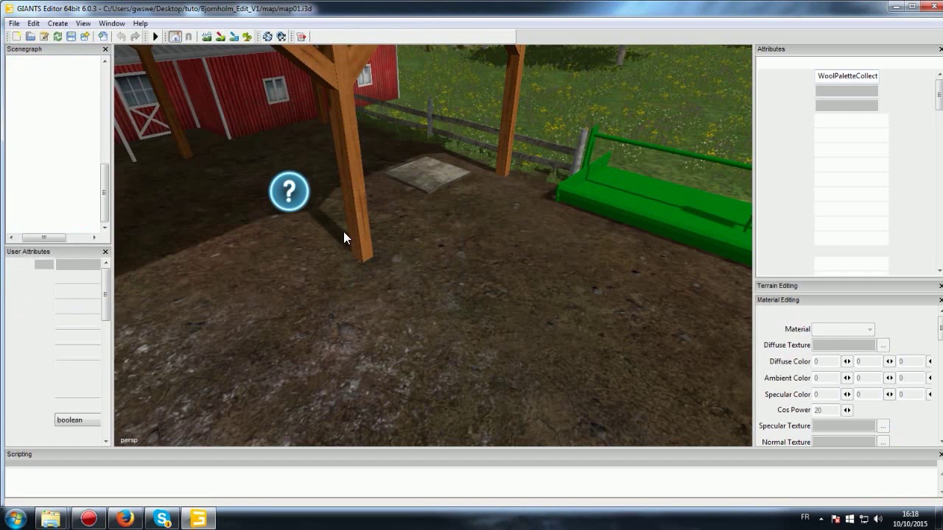
pyautogui.moveTo(38, 240); pyautogui.dragTo(18, 233)
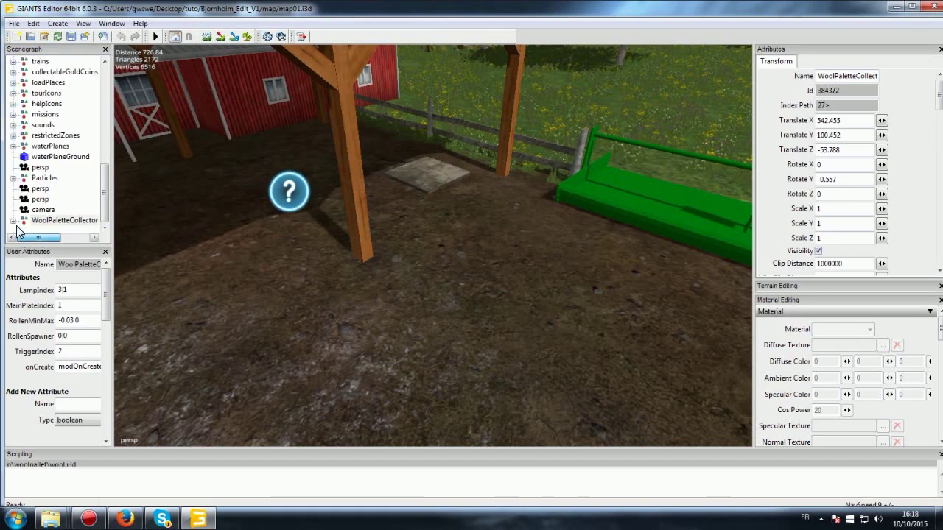
# Select WoolPaletteCollector, then select sheepHusbandry in the Scenegraph and paste it there with Ctrl+V.
pyautogui.click(114, 23)
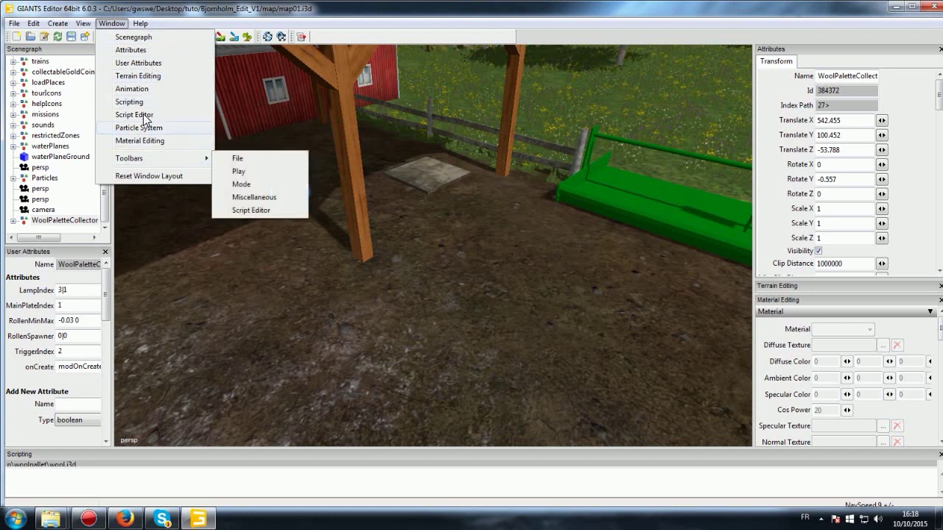
pyautogui.click(44, 221)
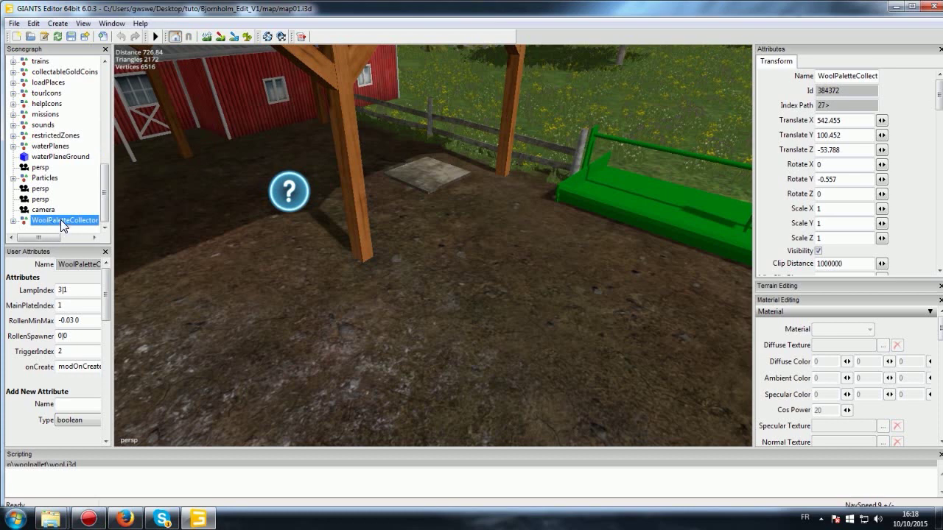
pyautogui.scroll(5, 60, 220)
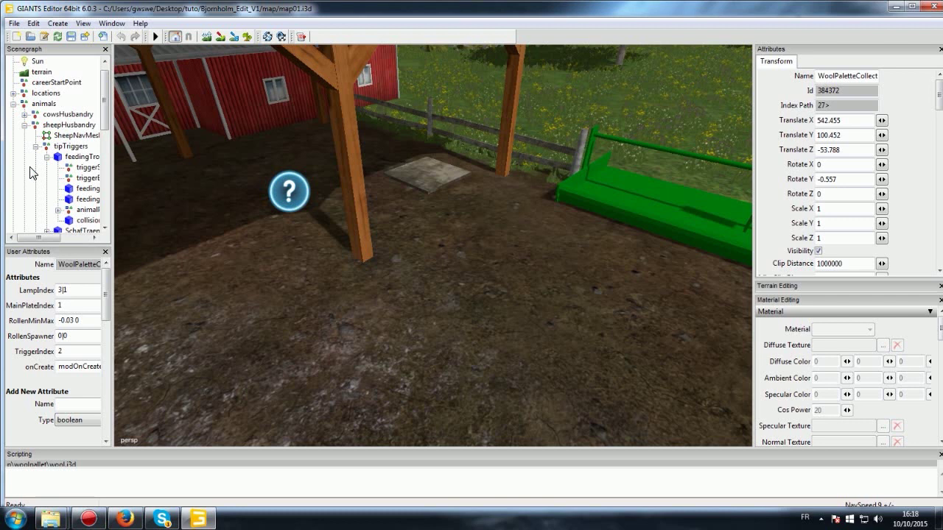
pyautogui.click(24, 125)
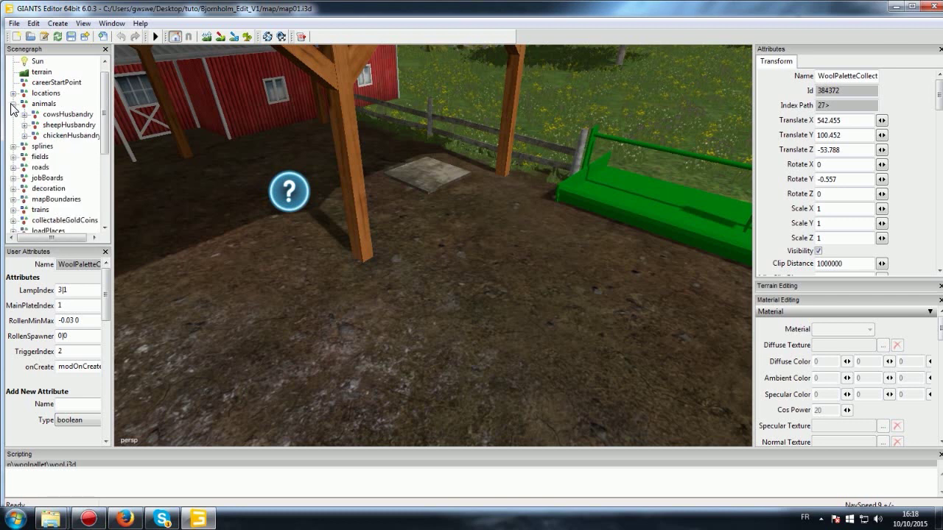
pyautogui.click(11, 104)
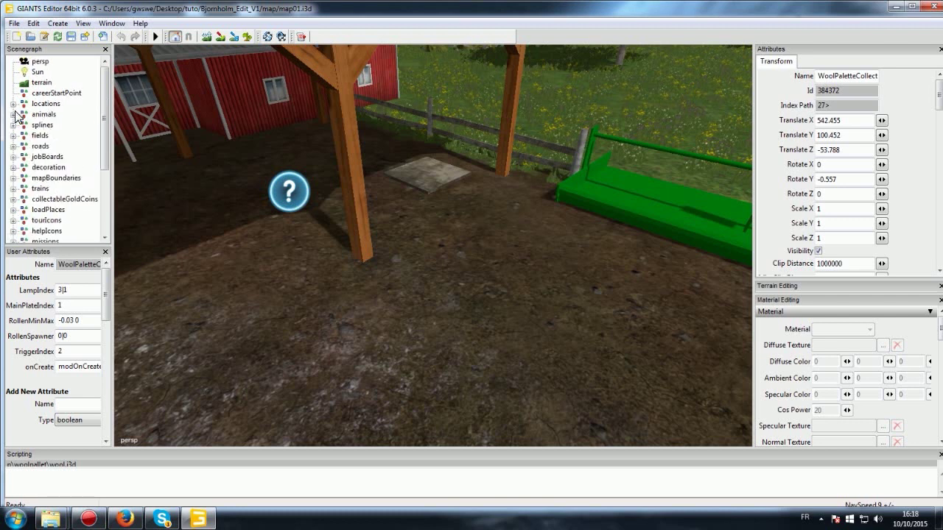
pyautogui.click(12, 115)
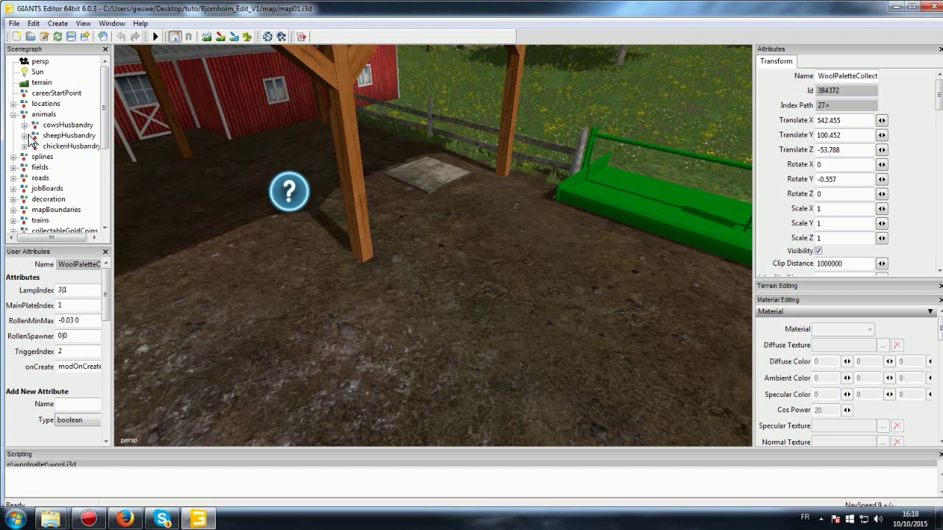
pyautogui.click(24, 136)
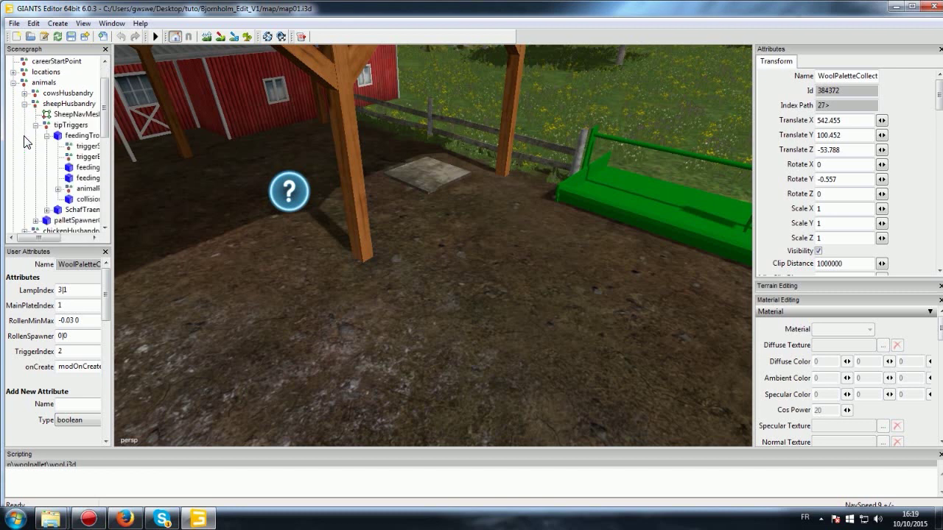
pyautogui.click(36, 126)
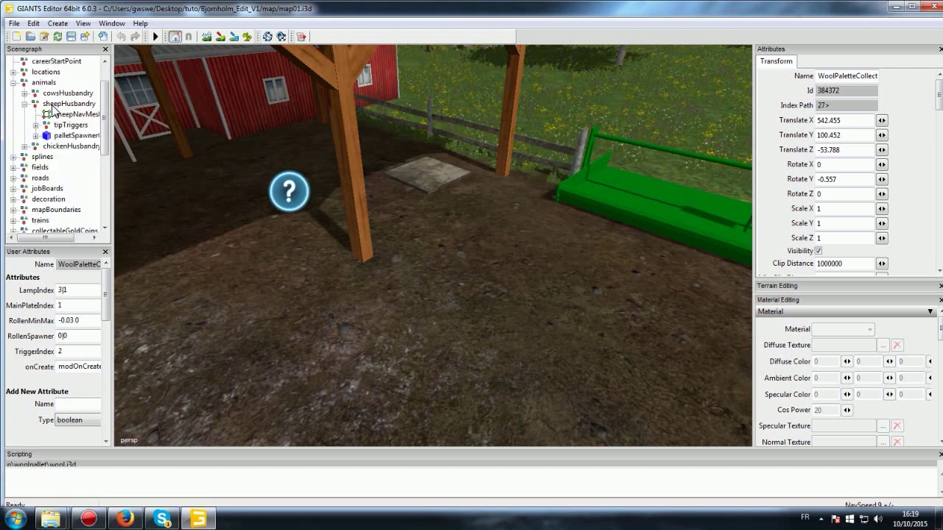
pyautogui.click(64, 103)
pyautogui.click(25, 105)
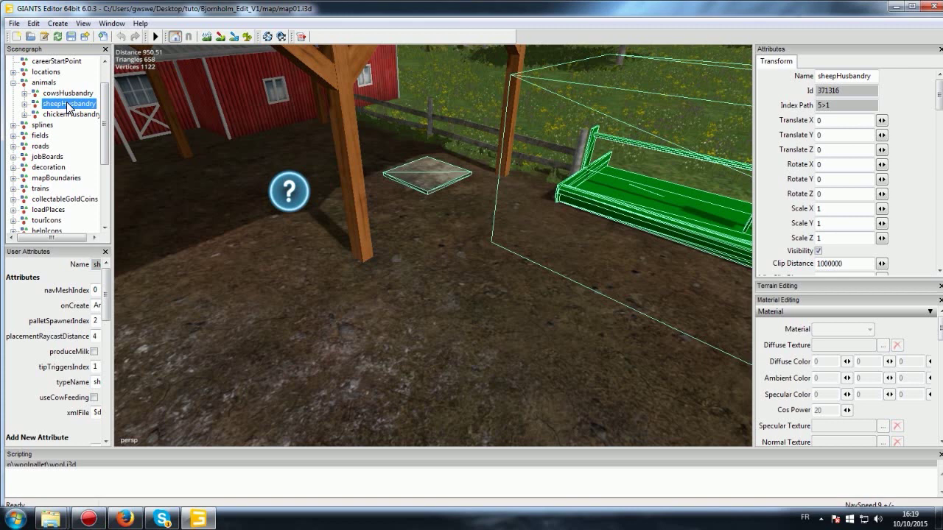
pyautogui.hotkey('ctrl', 'v')
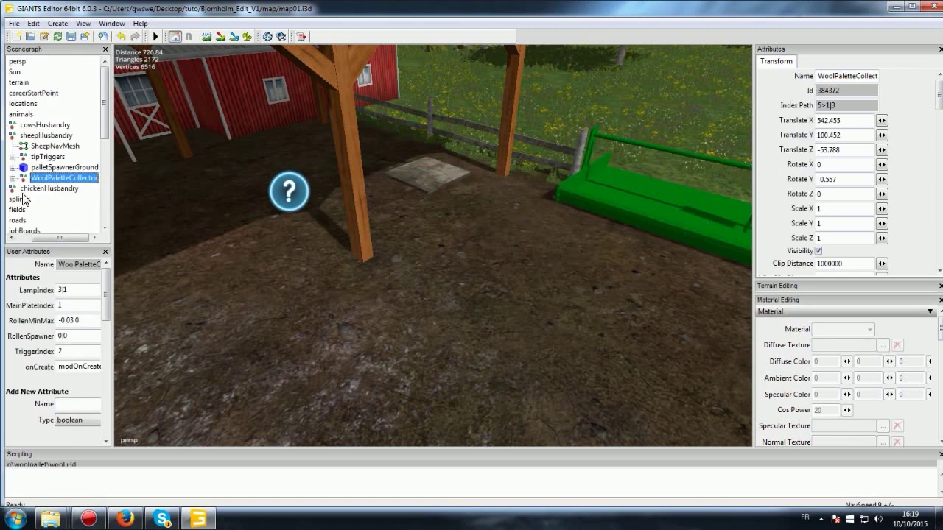
pyautogui.moveTo(48, 237); pyautogui.dragTo(32, 238)
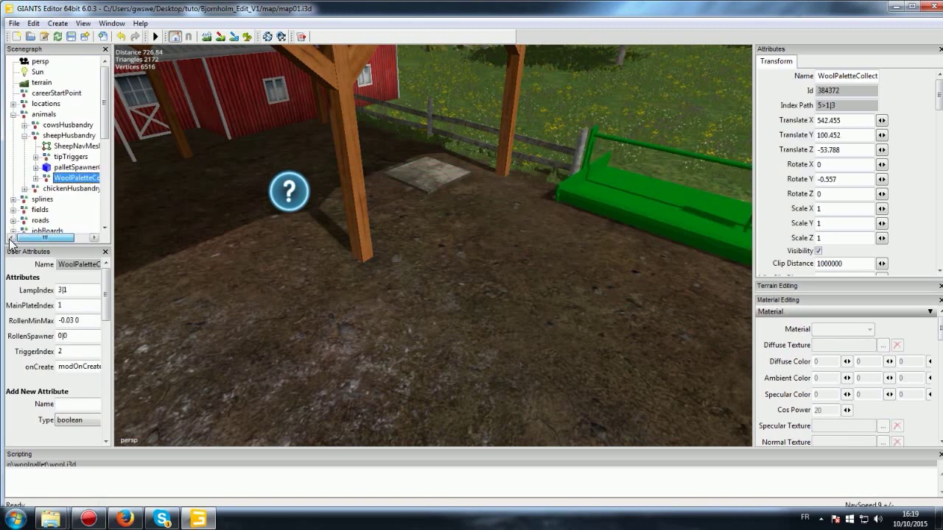
# Focus on the wool pallet collector and drag it toward the open shed by the red barn.
pyautogui.doubleClick(73, 180)
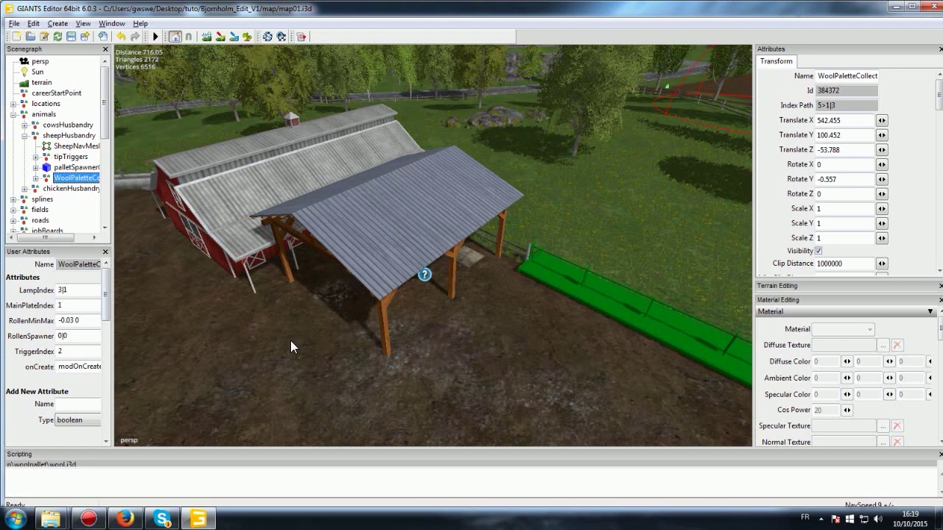
pyautogui.moveTo(268, 368); pyautogui.dragTo(508, 337)
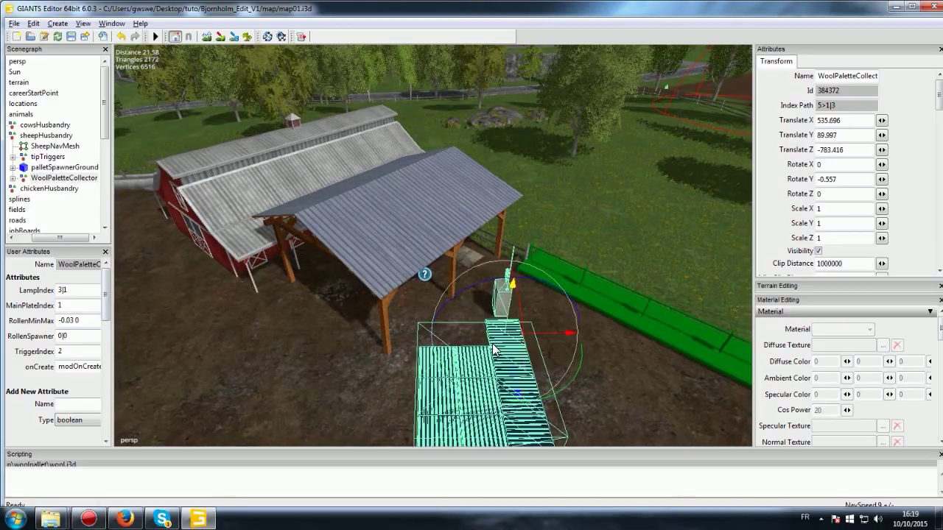
pyautogui.scroll(-3, 508, 317)
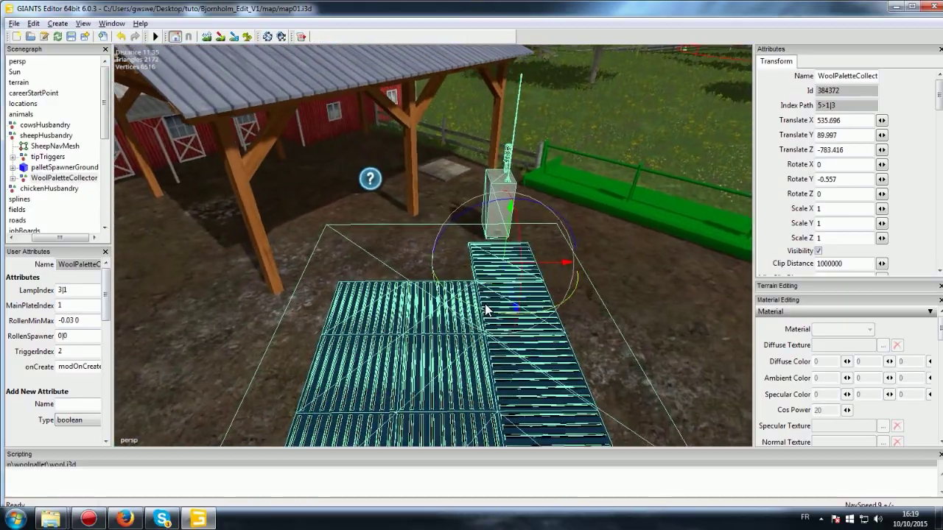
pyautogui.moveTo(483, 310); pyautogui.dragTo(587, 240)
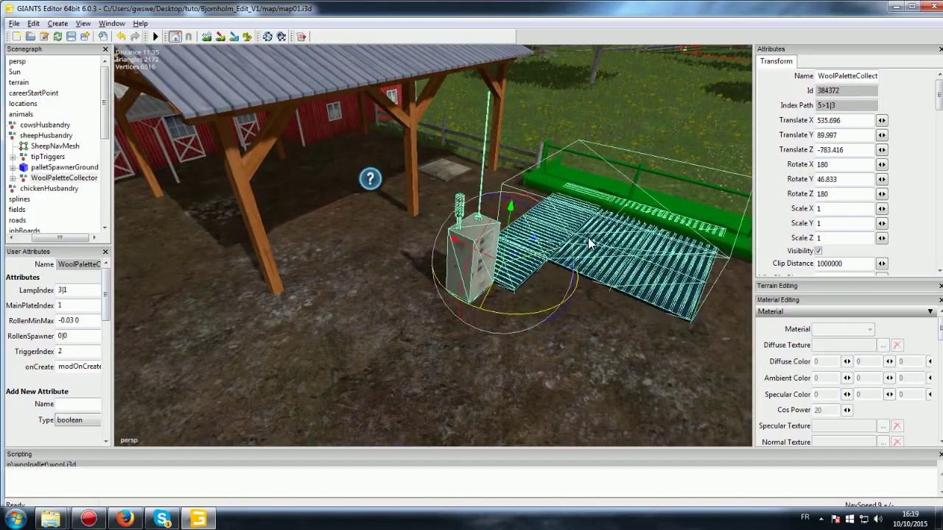
pyautogui.moveTo(587, 237); pyautogui.dragTo(43, 437)
pyautogui.scroll(-5, 369, 340)
pyautogui.moveTo(369, 340); pyautogui.dragTo(559, 299, button='middle')
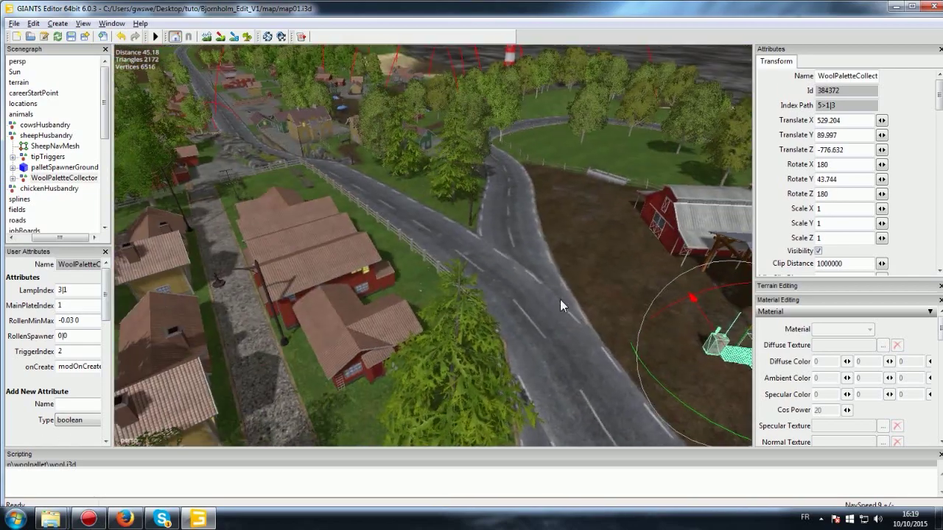
pyautogui.scroll(3, 560, 299)
pyautogui.moveTo(587, 352)
pyautogui.mouseDown()
pyautogui.moveTo(513, 354)
pyautogui.moveTo(516, 230)
pyautogui.moveTo(476, 172)
pyautogui.mouseUp()
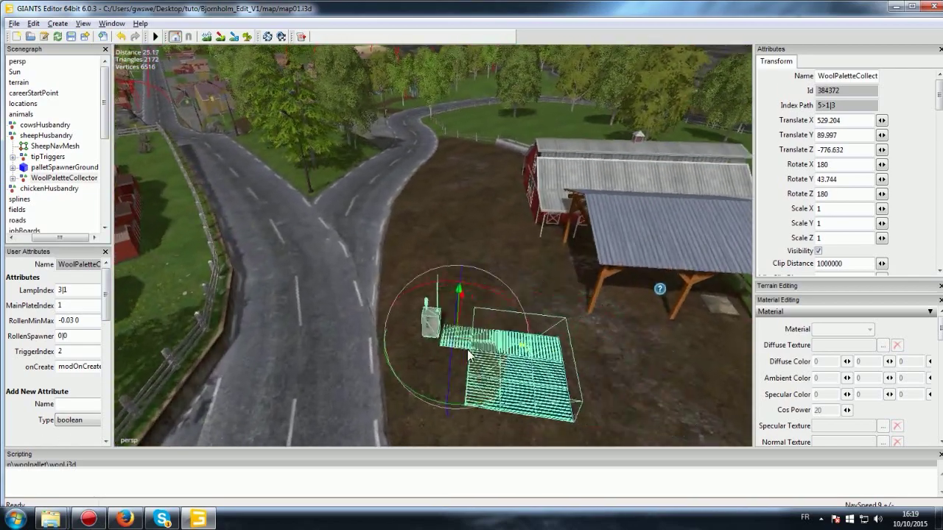
pyautogui.scroll(2, 550, 187)
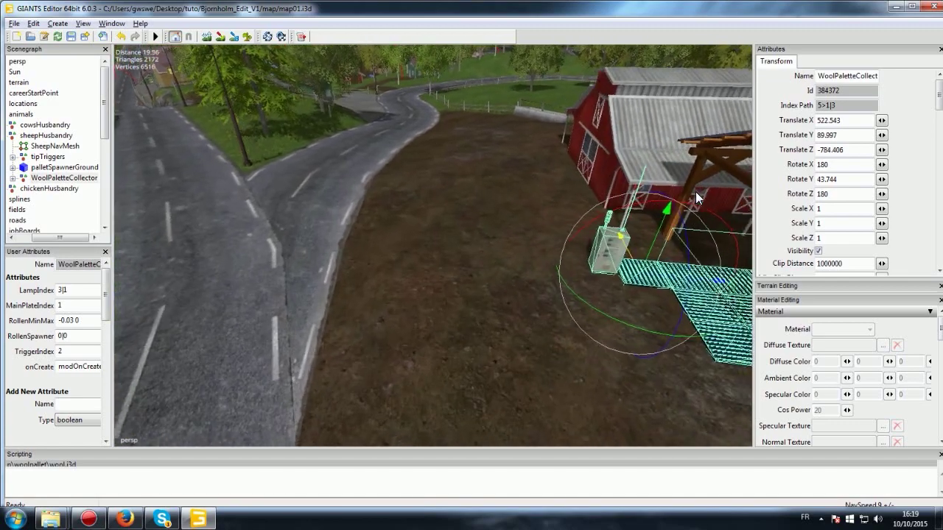
pyautogui.moveTo(695, 192); pyautogui.dragTo(488, 265, button='middle')
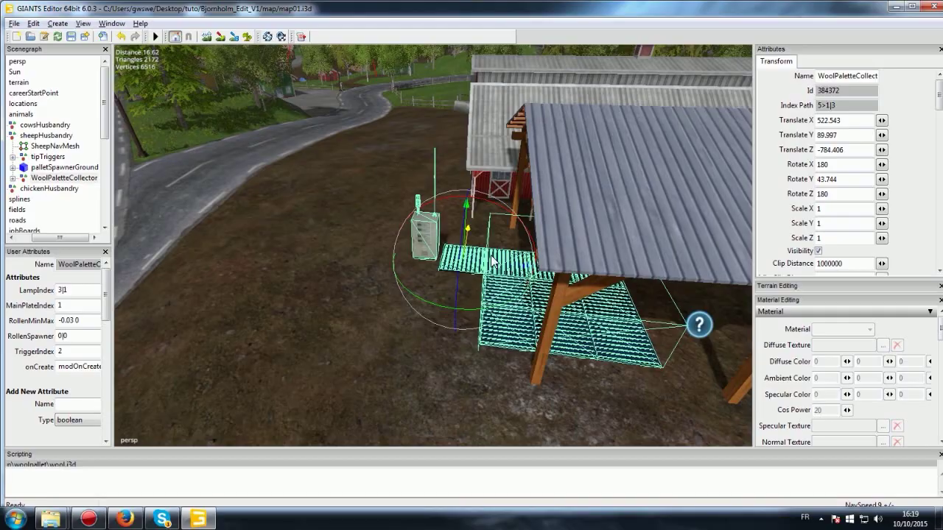
pyautogui.moveTo(494, 261); pyautogui.dragTo(518, 238)
pyautogui.moveTo(518, 237)
pyautogui.mouseDown(button='middle')
pyautogui.moveTo(493, 179)
pyautogui.moveTo(675, 207)
pyautogui.moveTo(667, 215)
pyautogui.mouseUp(button='middle')
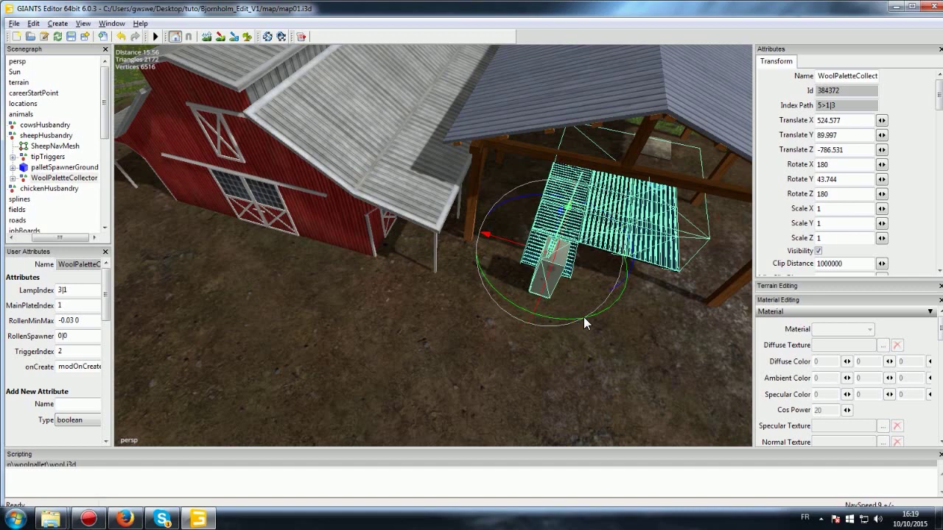
pyautogui.moveTo(583, 322); pyautogui.dragTo(508, 284)
# Reselect the collector and set its rotation value to 0.
pyautogui.press('Escape')
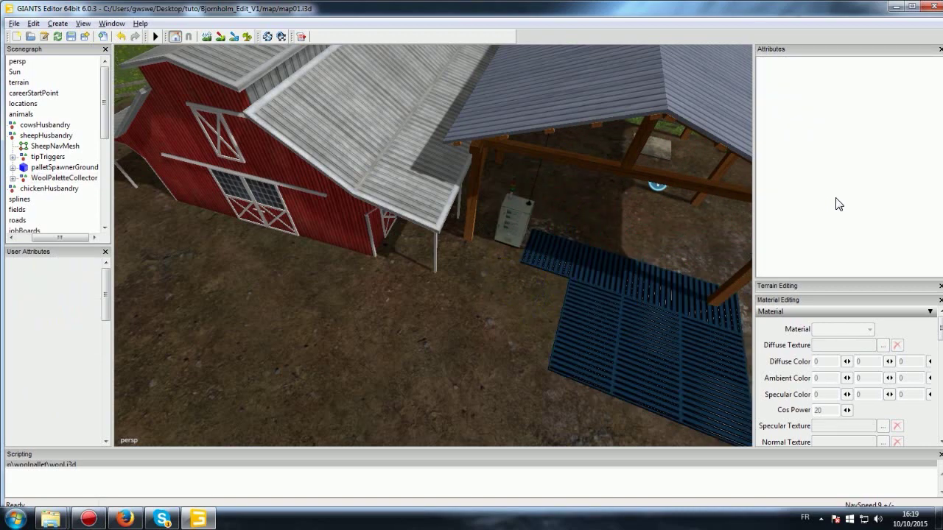
pyautogui.click(667, 179)
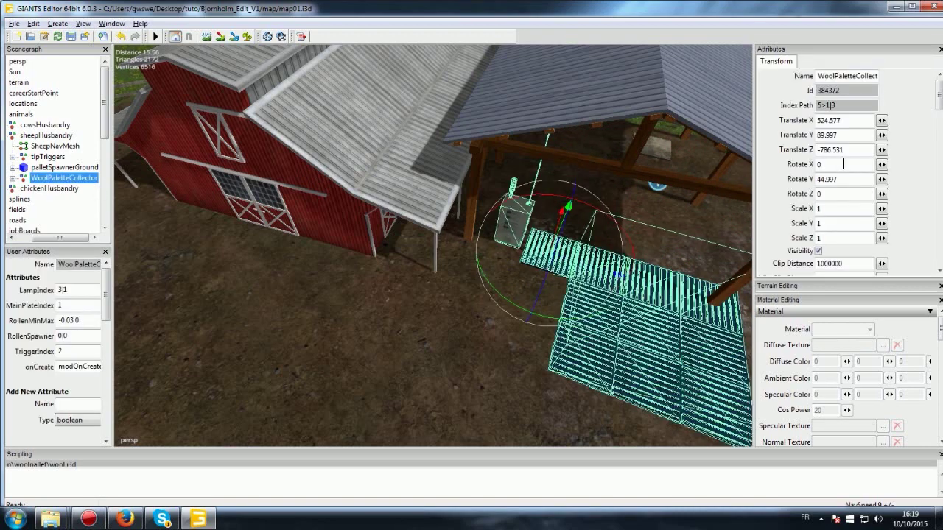
pyautogui.doubleClick(830, 179)
pyautogui.write('0')
pyautogui.press('Return')
# Turn the collector to about 48° Rotate Y and slide it under the shed.
pyautogui.moveTo(576, 305); pyautogui.dragTo(623, 294)
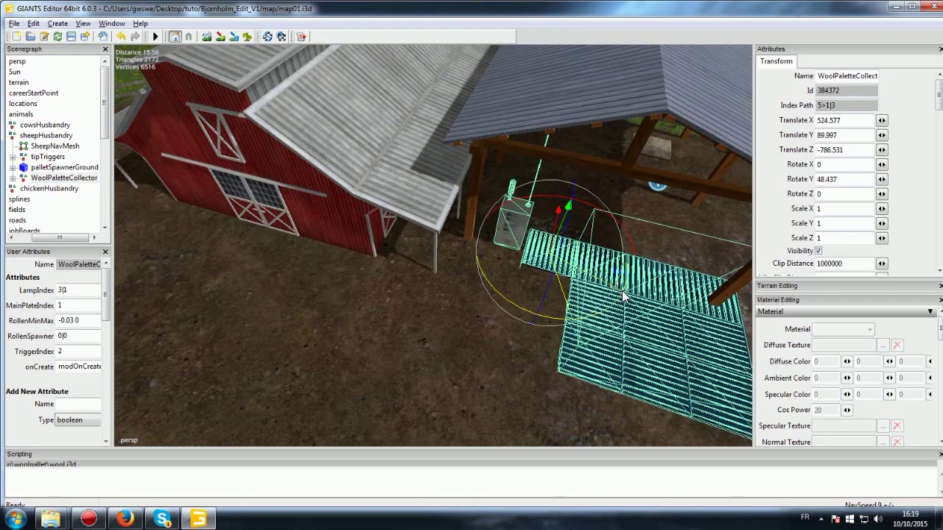
pyautogui.moveTo(623, 294); pyautogui.dragTo(535, 263)
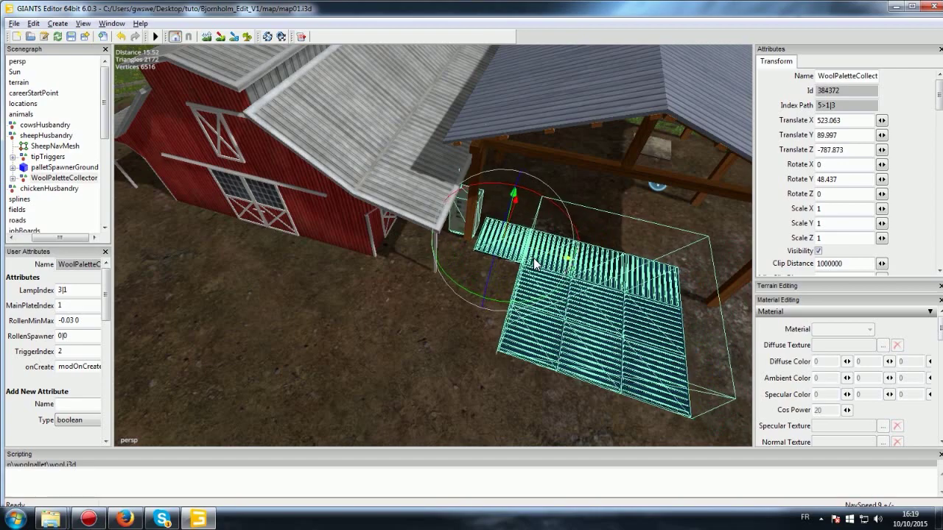
pyautogui.moveTo(515, 223); pyautogui.dragTo(539, 162)
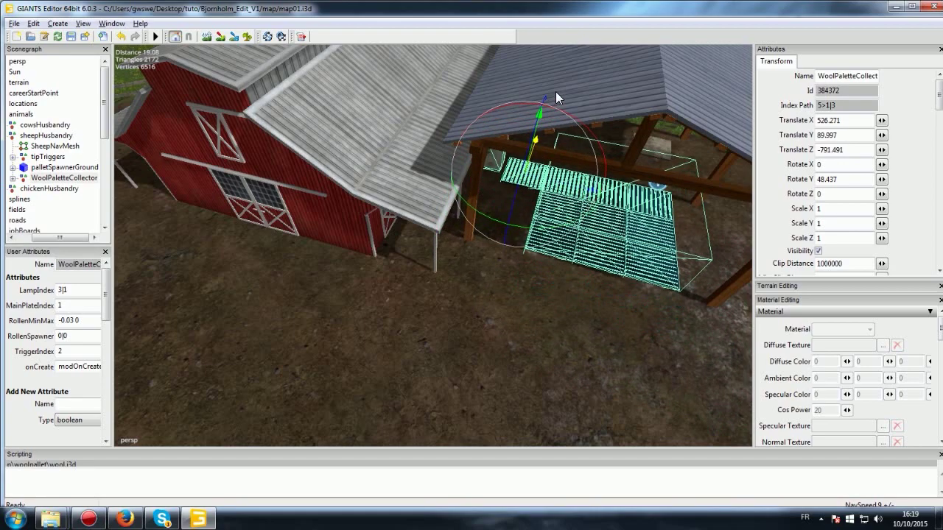
pyautogui.moveTo(539, 161)
pyautogui.mouseDown(button='right')
pyautogui.moveTo(343, 284)
pyautogui.moveTo(462, 273)
pyautogui.moveTo(309, 273)
pyautogui.mouseUp(button='right')
pyautogui.click(343, 283)
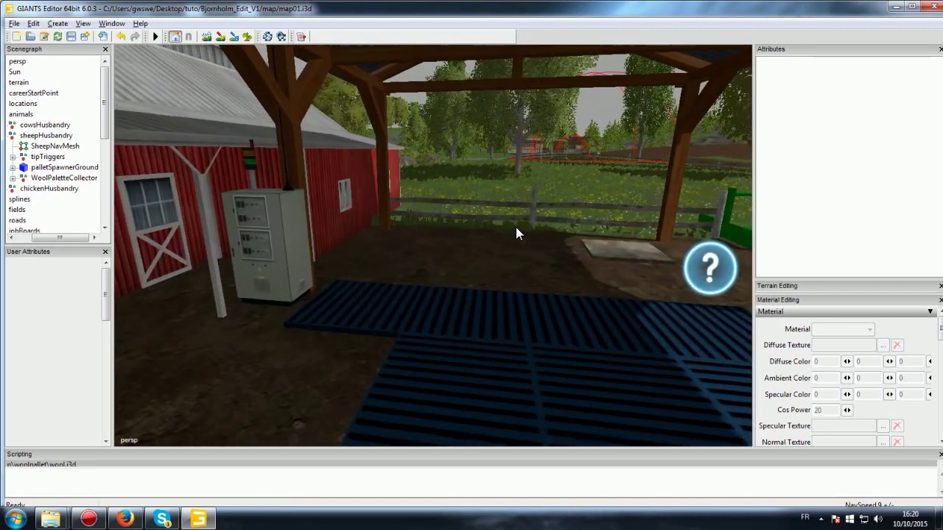
# Inspect the collector's Trigger and palletSpawner child nodes, then collapse its child list.
pyautogui.click(279, 274)
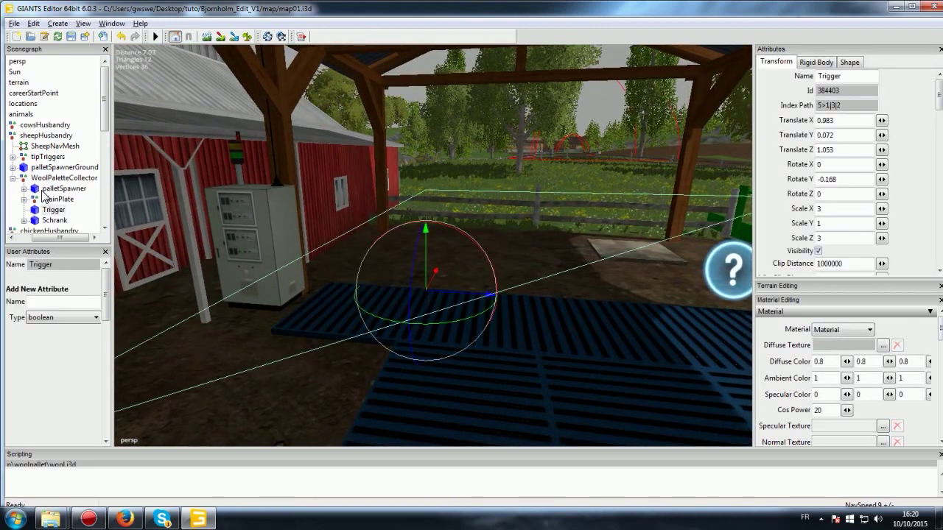
pyautogui.click(42, 137)
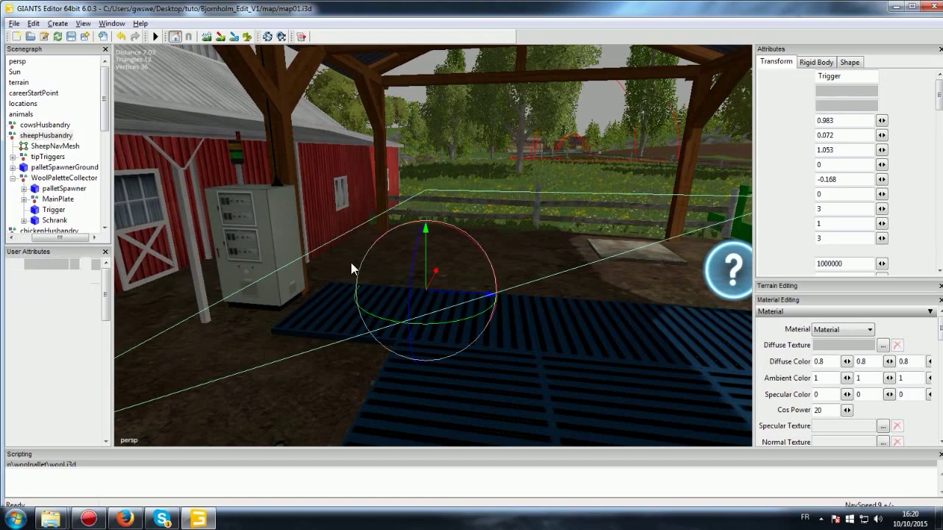
pyautogui.scroll(-5, 295, 302)
pyautogui.moveTo(291, 335); pyautogui.dragTo(42, 189, button='right')
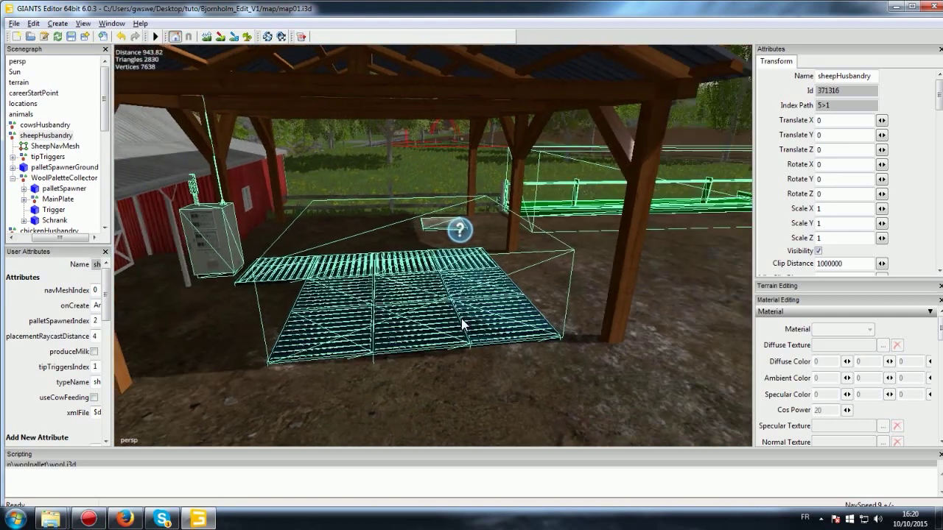
pyautogui.click(59, 190)
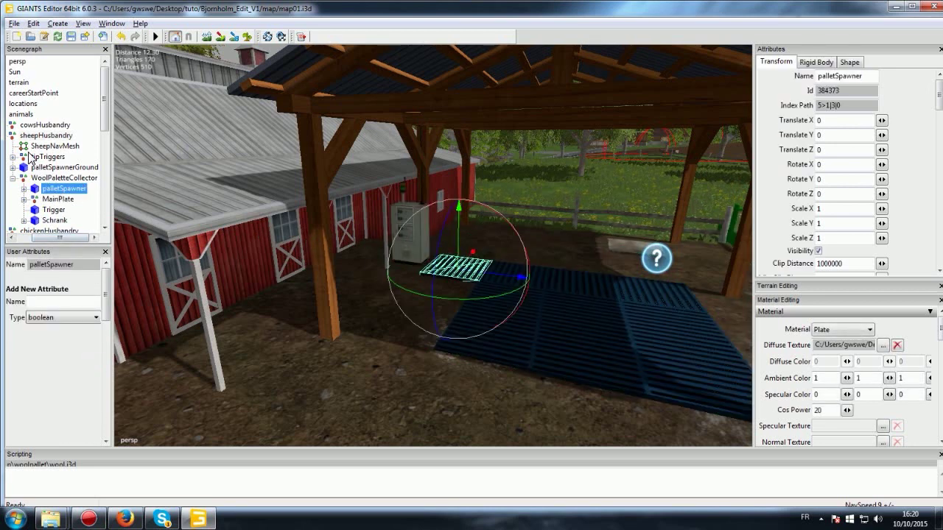
pyautogui.moveTo(31, 238); pyautogui.dragTo(15, 244)
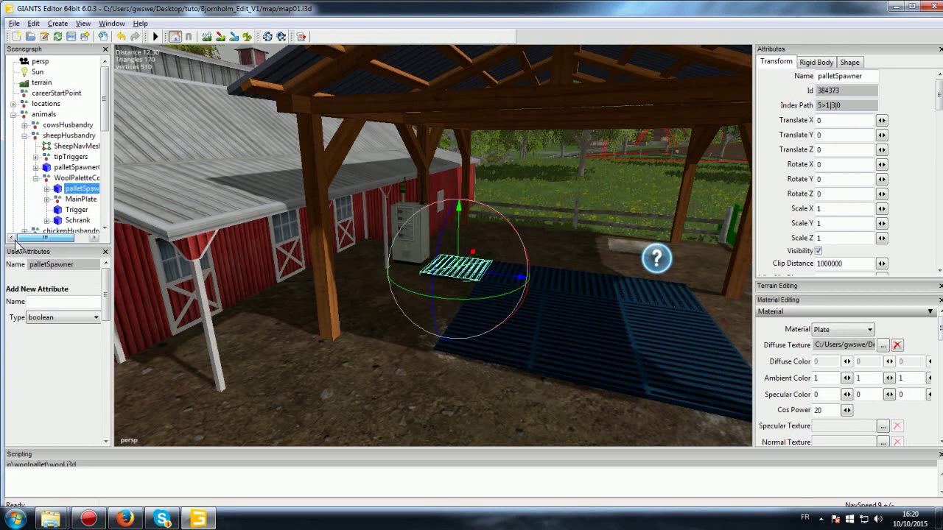
pyautogui.click(35, 178)
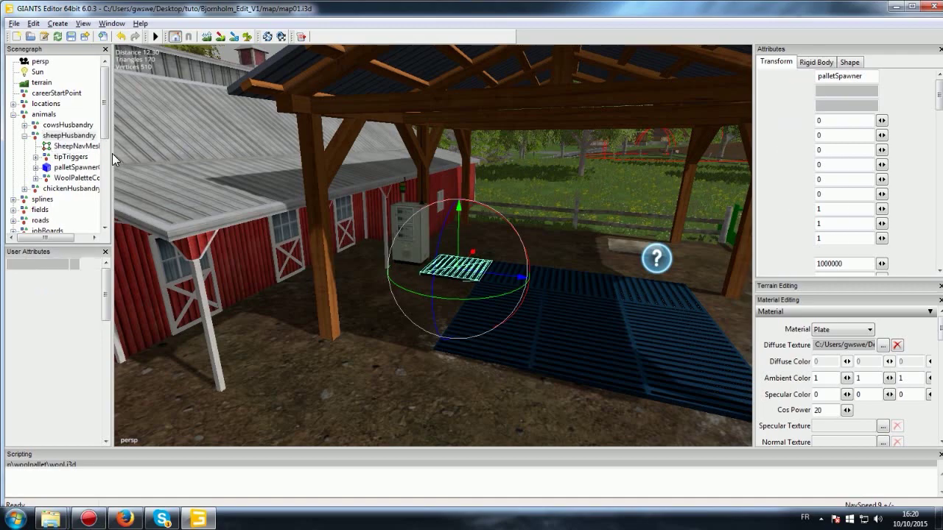
# Reselect WoolPaletteCollector and nudge it to X 526.696, Z -791.114 under the shed.
pyautogui.click(440, 270)
pyautogui.moveTo(579, 271)
pyautogui.mouseDown(button='middle')
pyautogui.moveTo(368, 266)
pyautogui.moveTo(274, 190)
pyautogui.mouseUp(button='middle')
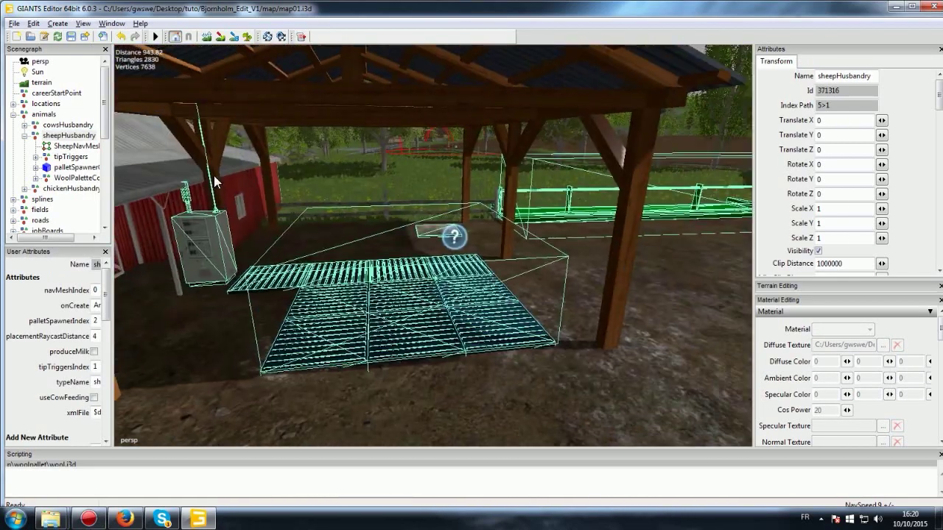
pyautogui.click(231, 197)
pyautogui.moveTo(317, 233); pyautogui.dragTo(322, 254, button='middle')
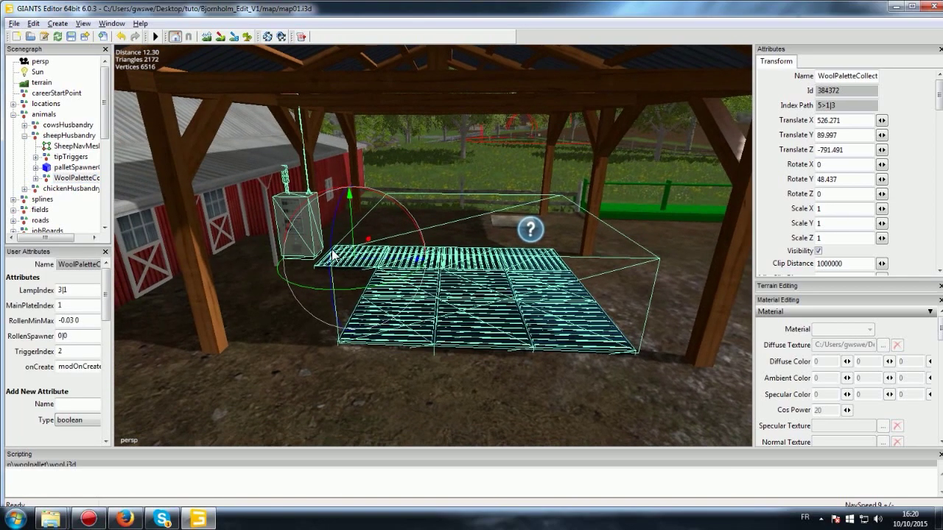
pyautogui.moveTo(384, 258); pyautogui.dragTo(422, 260)
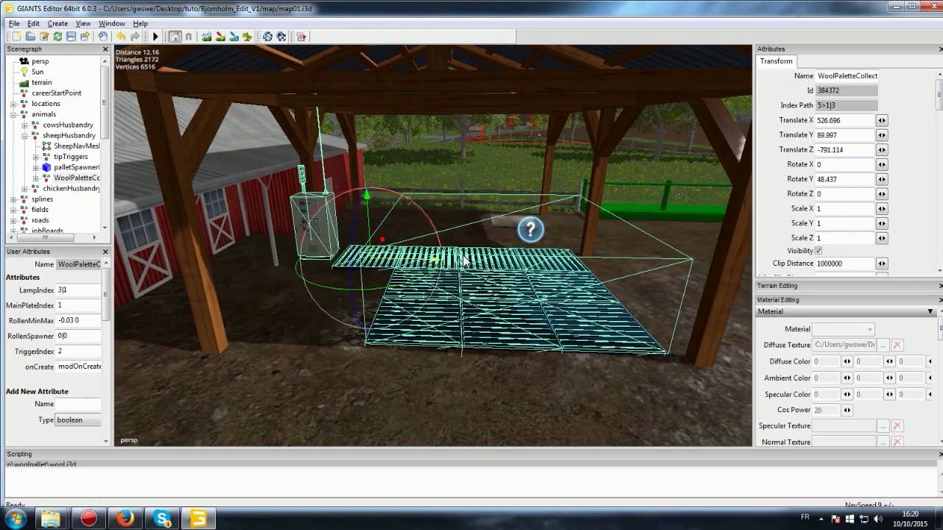
pyautogui.scroll(-3, 465, 258)
pyautogui.click(371, 337)
pyautogui.scroll(5, 443, 257)
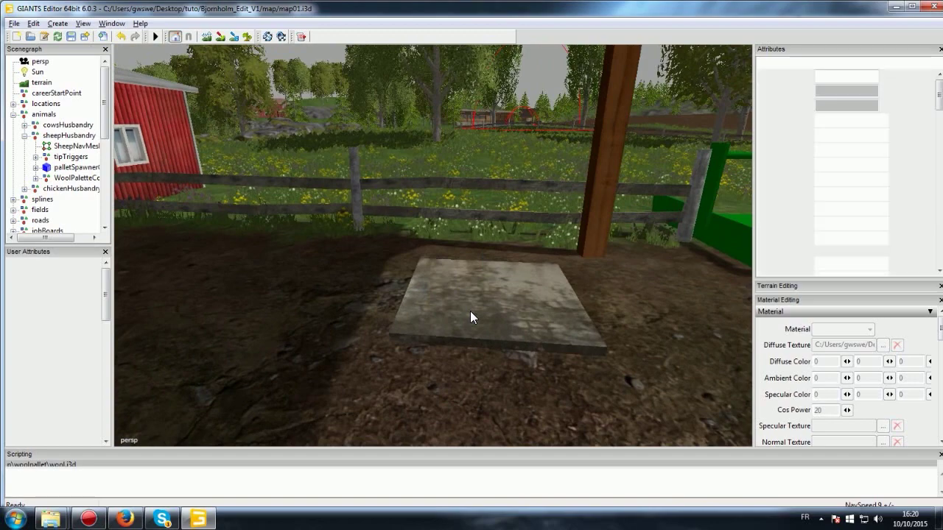
pyautogui.click(470, 311)
pyautogui.moveTo(442, 318)
pyautogui.mouseDown(button='middle')
pyautogui.moveTo(494, 271)
pyautogui.moveTo(541, 278)
pyautogui.mouseUp(button='middle')
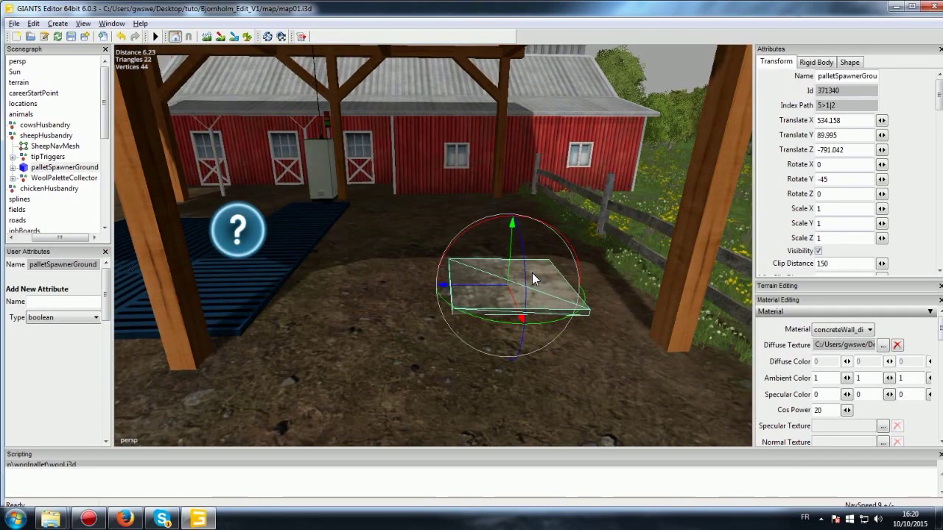
pyautogui.moveTo(243, 293)
pyautogui.mouseDown(button='middle')
pyautogui.moveTo(355, 270)
pyautogui.moveTo(642, 362)
pyautogui.moveTo(516, 266)
pyautogui.moveTo(296, 308)
pyautogui.moveTo(354, 319)
pyautogui.moveTo(338, 297)
pyautogui.mouseUp(button='middle')
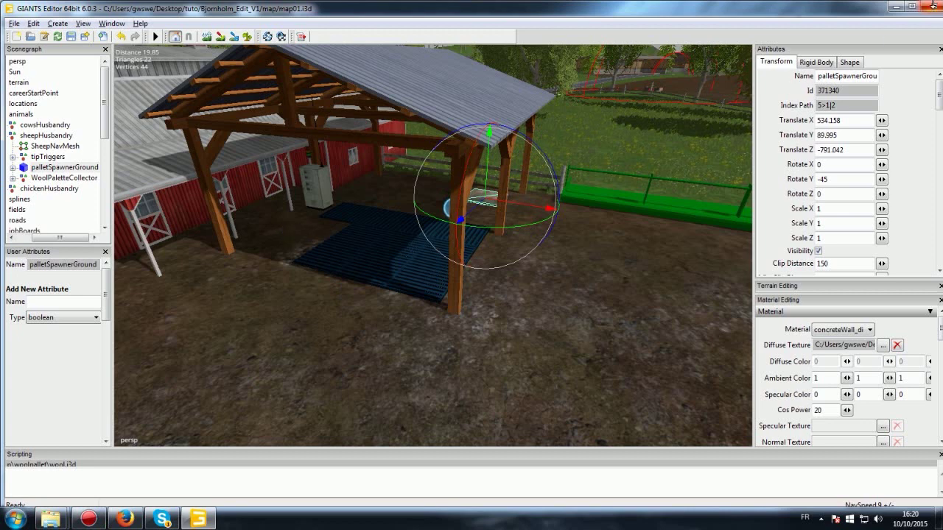
# Close GIANTS Editor and choose Oui to save changes to map01.i3d.
pyautogui.click(933, 6)
pyautogui.click(487, 263)
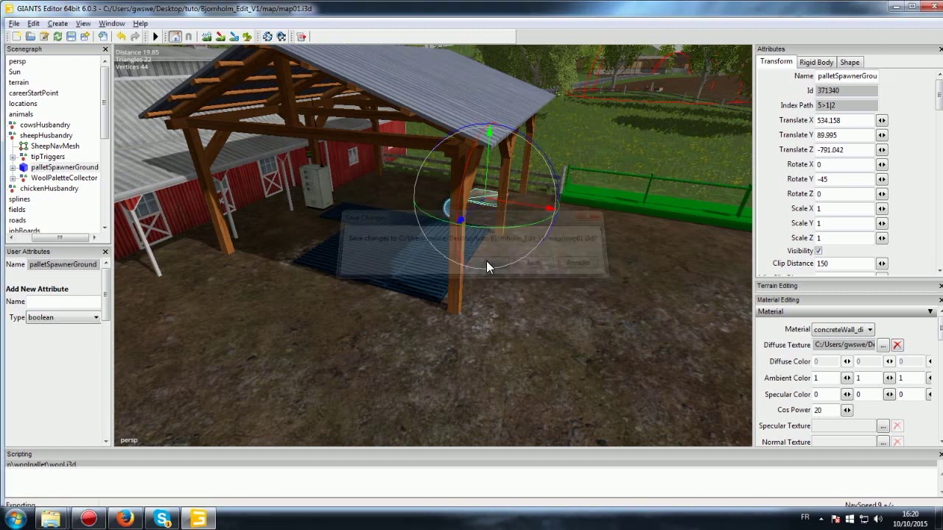